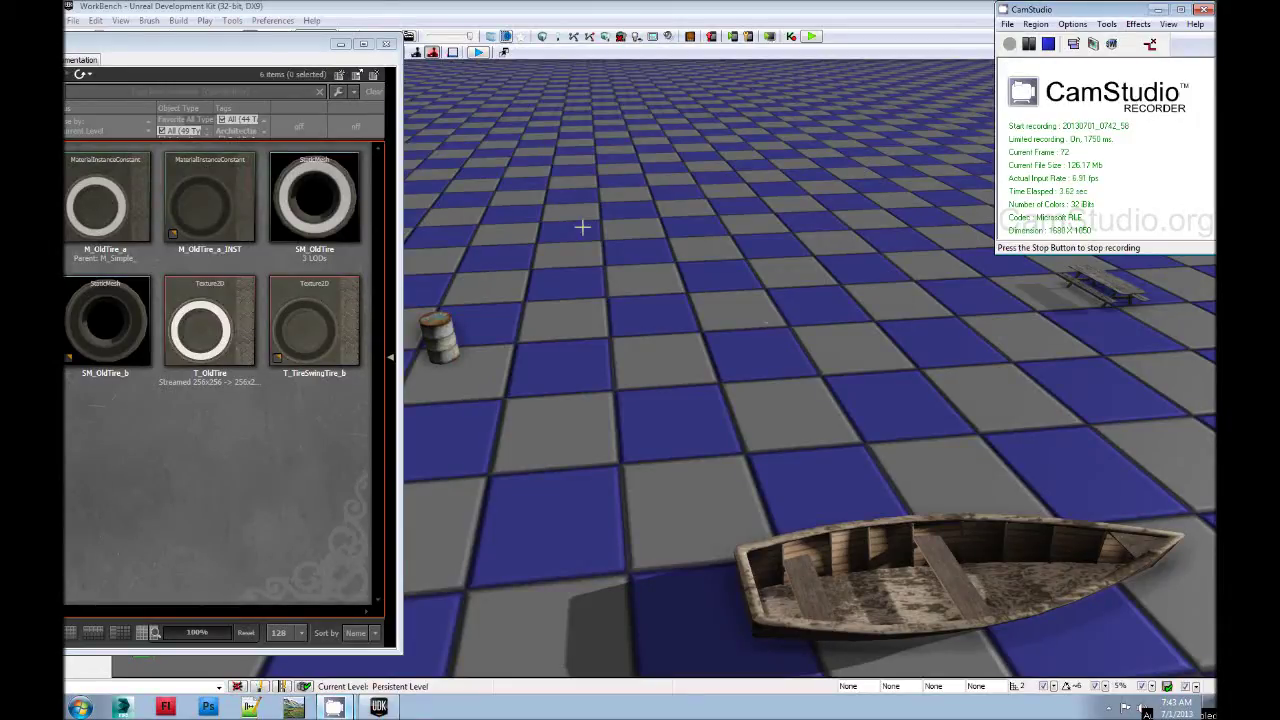
Place the SM_OldTire static mesh on the floor between the barrel and the picnic table
{"action": "left_click_drag", "start_coordinate": [278, 45], "coordinate": [263, 47]}
{"action": "left_click", "coordinate": [1158, 9]}
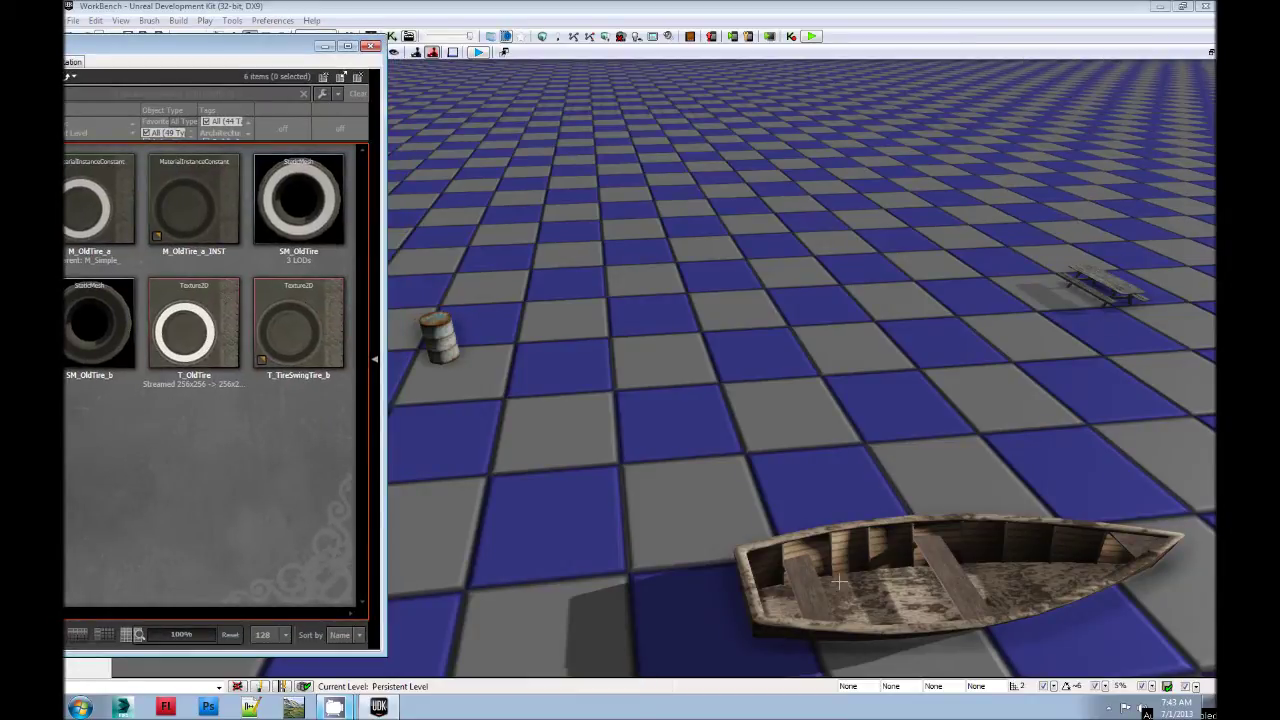
{"action": "left_click", "coordinate": [295, 178]}
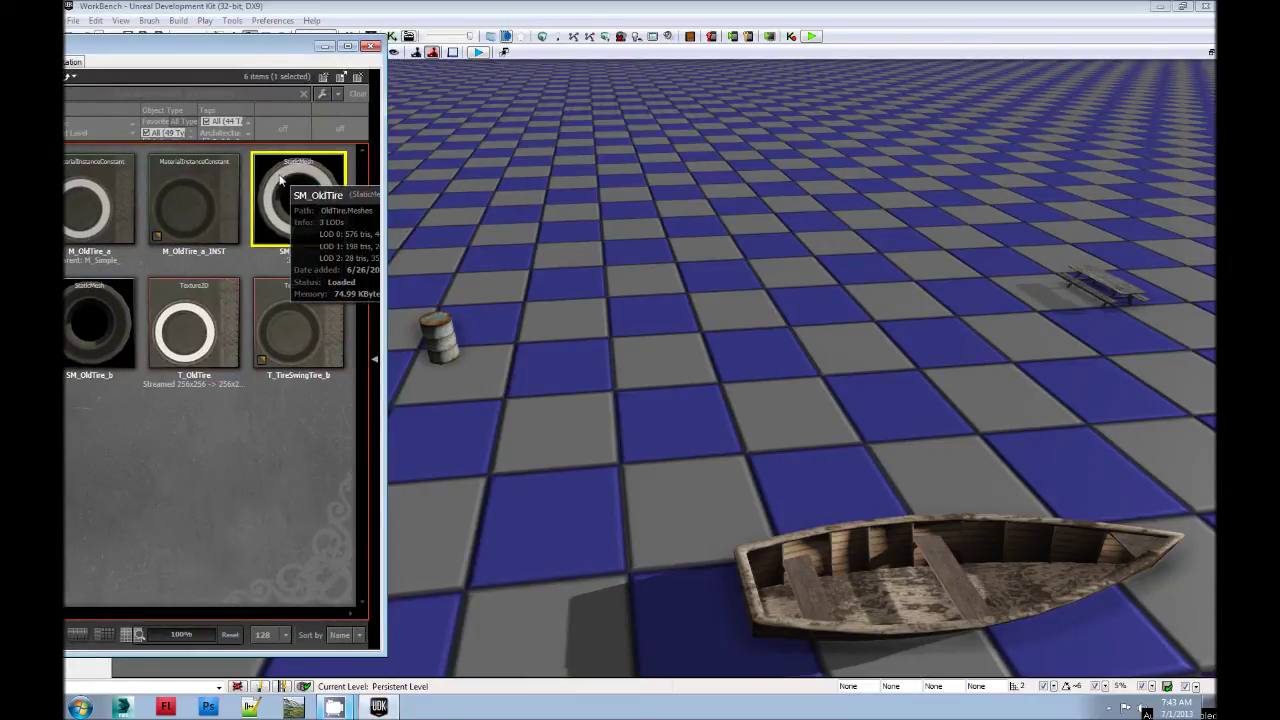
{"action": "left_click_drag", "start_coordinate": [279, 176], "coordinate": [782, 338]}
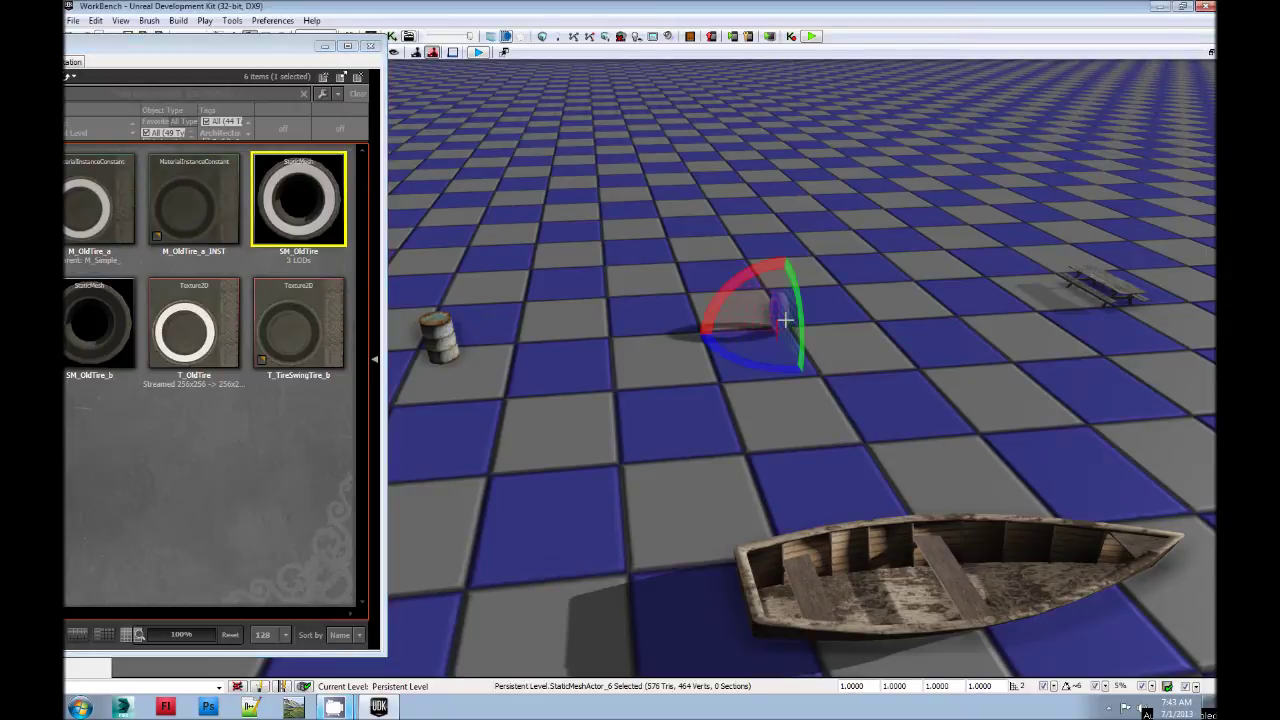
Rotate the placed tire about its vertical axis and convert it from a StaticMeshActor to a KActor
{"action": "key", "text": "space"}
{"action": "key", "text": "space"}
{"action": "key", "text": "space"}
{"action": "mouse_move", "coordinate": [755, 367]}
{"action": "left_mouse_down"}
{"action": "mouse_move", "coordinate": [690, 360]}
{"action": "mouse_move", "coordinate": [760, 363]}
{"action": "left_mouse_up"}
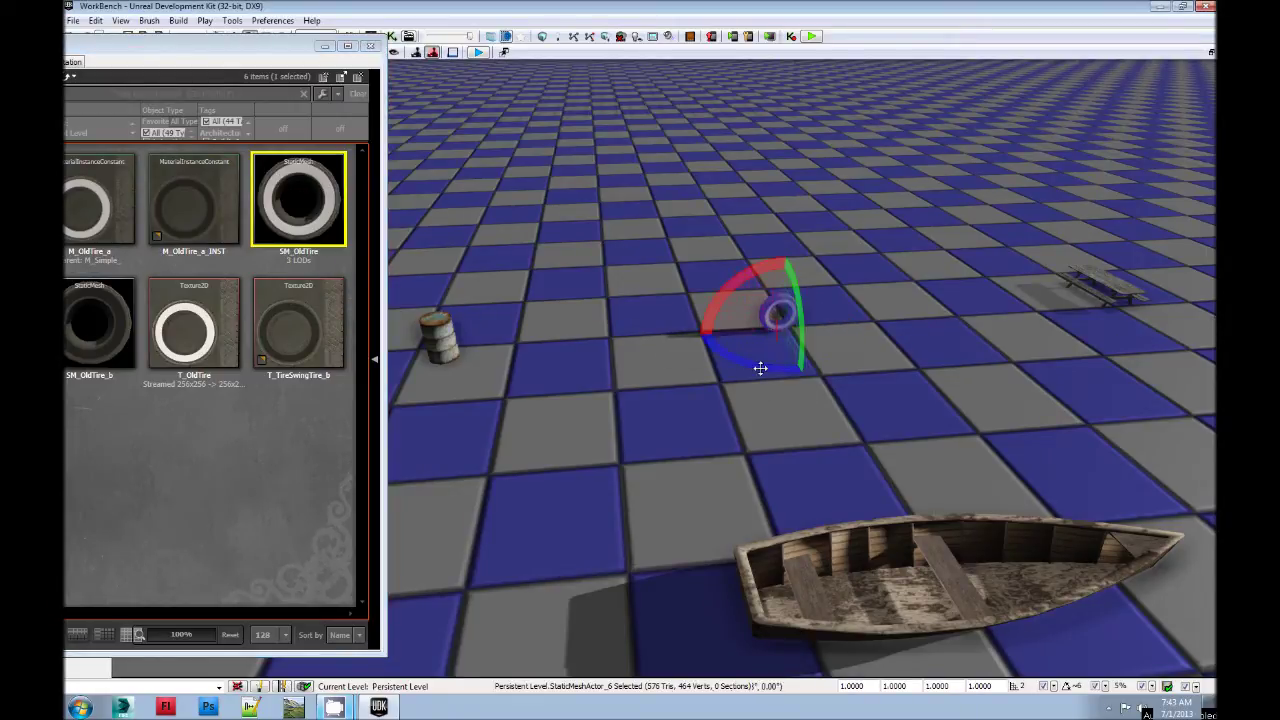
{"action": "right_click", "coordinate": [770, 302]}
{"action": "mouse_move", "coordinate": [834, 606]}
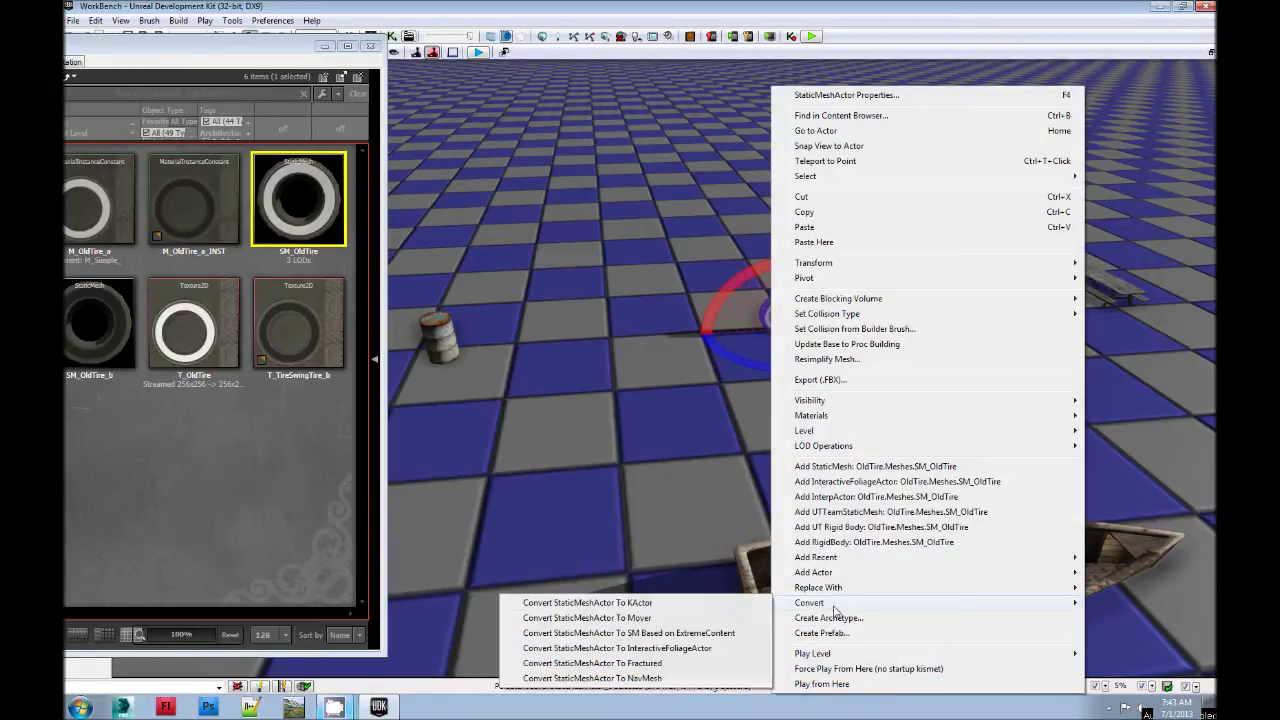
{"action": "left_click", "coordinate": [700, 604]}
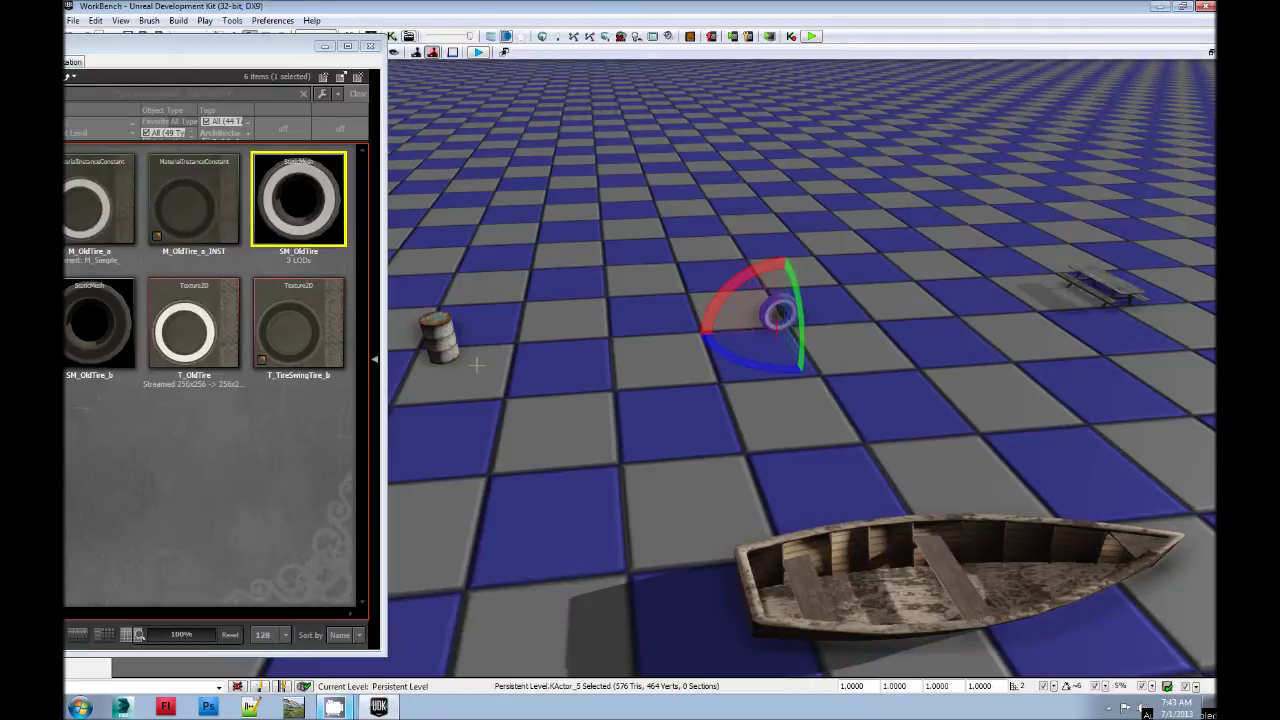
Set the Body Setup Mass Scale of the SM_OldTire mesh to 8 in the Static Mesh Editor and close the editor
{"action": "mouse_move", "coordinate": [309, 218]}
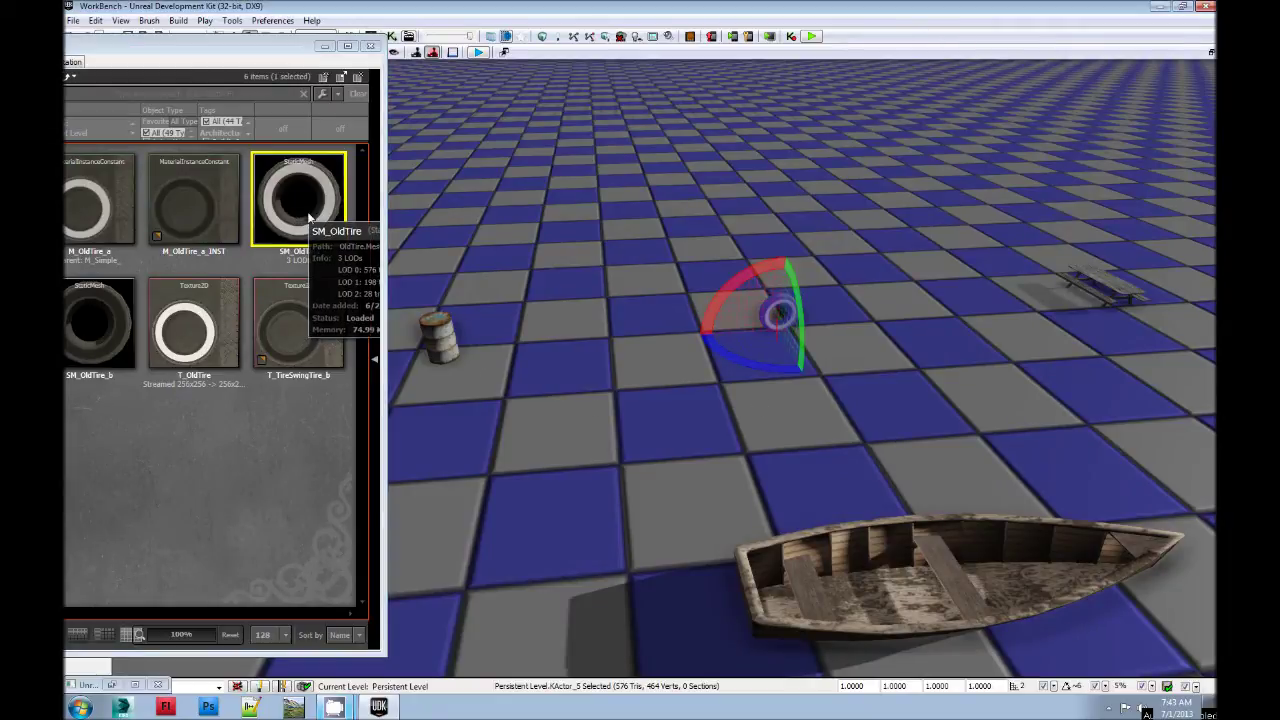
{"action": "left_click", "coordinate": [284, 425]}
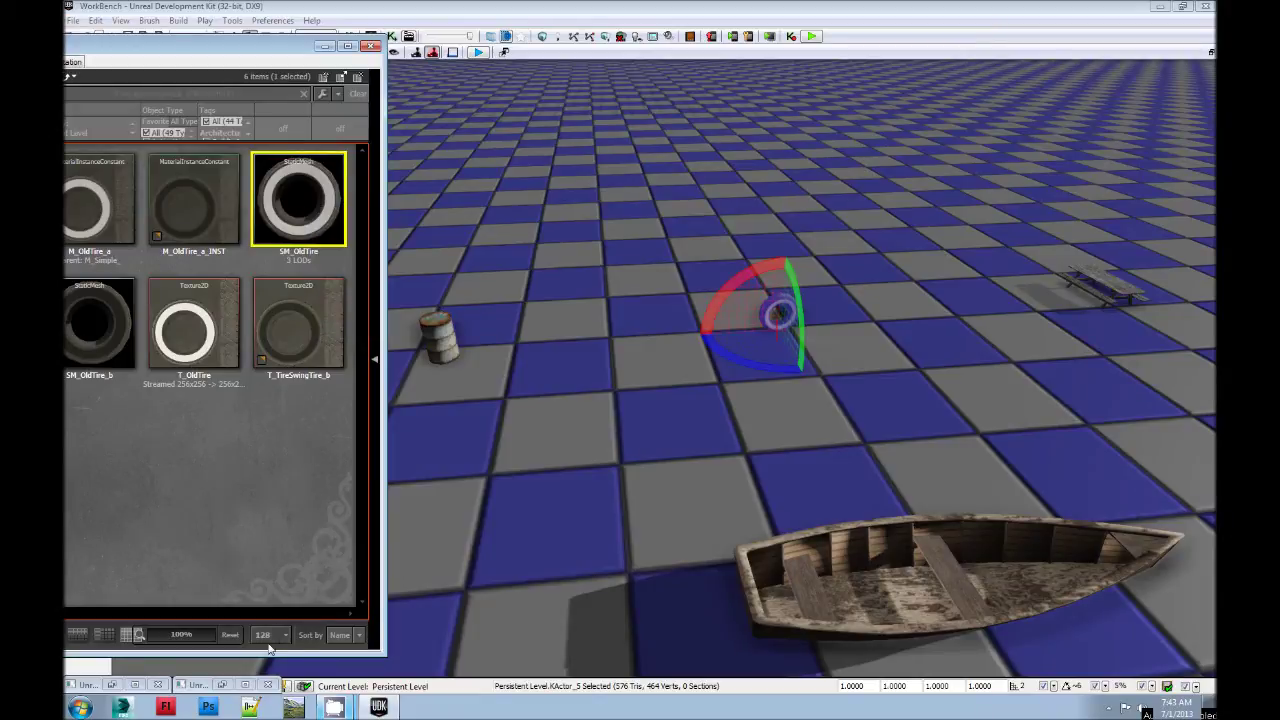
{"action": "left_click", "coordinate": [222, 685]}
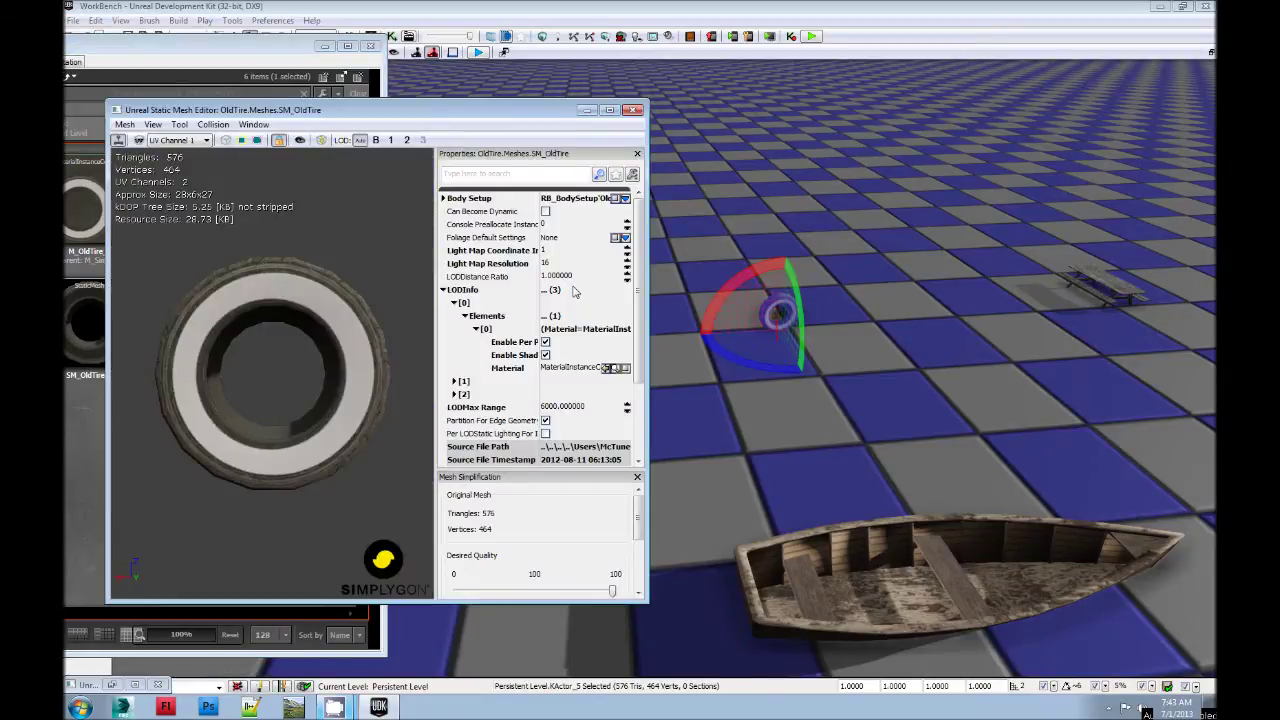
{"action": "left_click", "coordinate": [442, 199]}
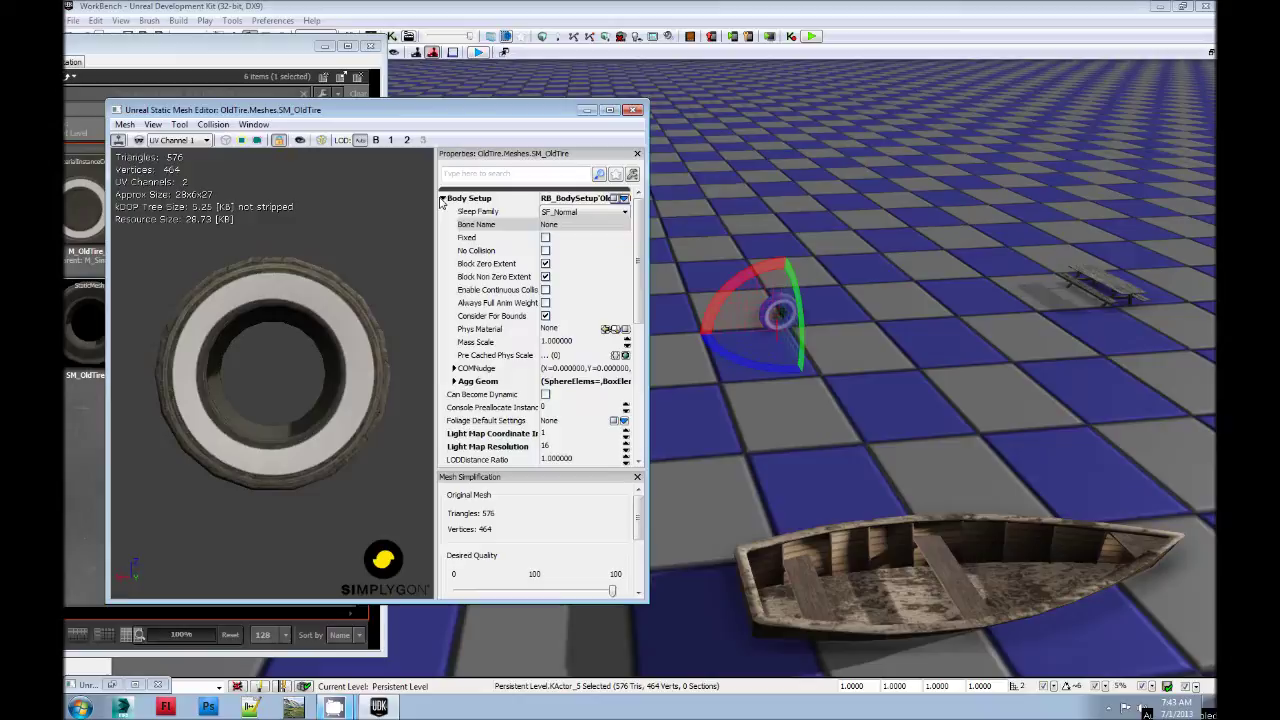
{"action": "left_click", "coordinate": [584, 345]}
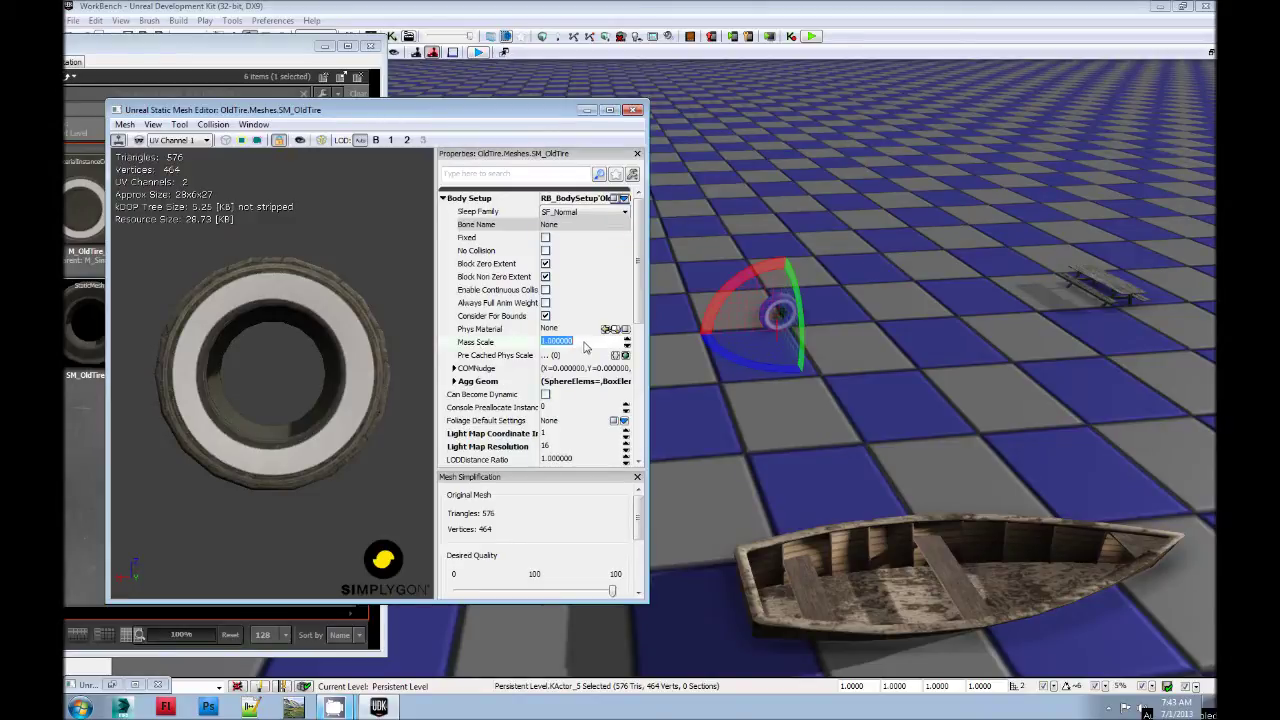
{"action": "type", "text": "8"}
{"action": "left_click", "coordinate": [633, 110]}
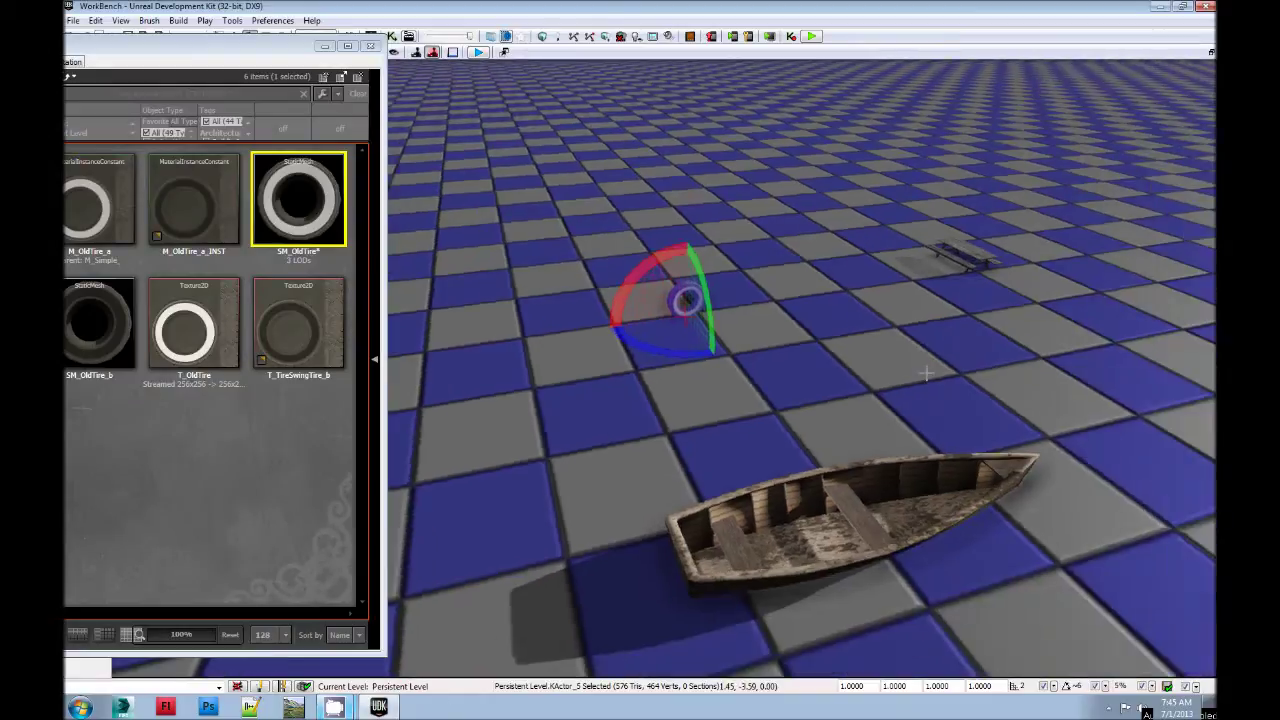
Switch to translation and reposition the tire KActor in the space between the barrel and the picnic table
{"action": "key", "text": "space"}
{"action": "left_click_drag", "start_coordinate": [675, 293], "coordinate": [637, 256]}
{"action": "right_click_drag", "start_coordinate": [919, 415], "coordinate": [878, 409]}
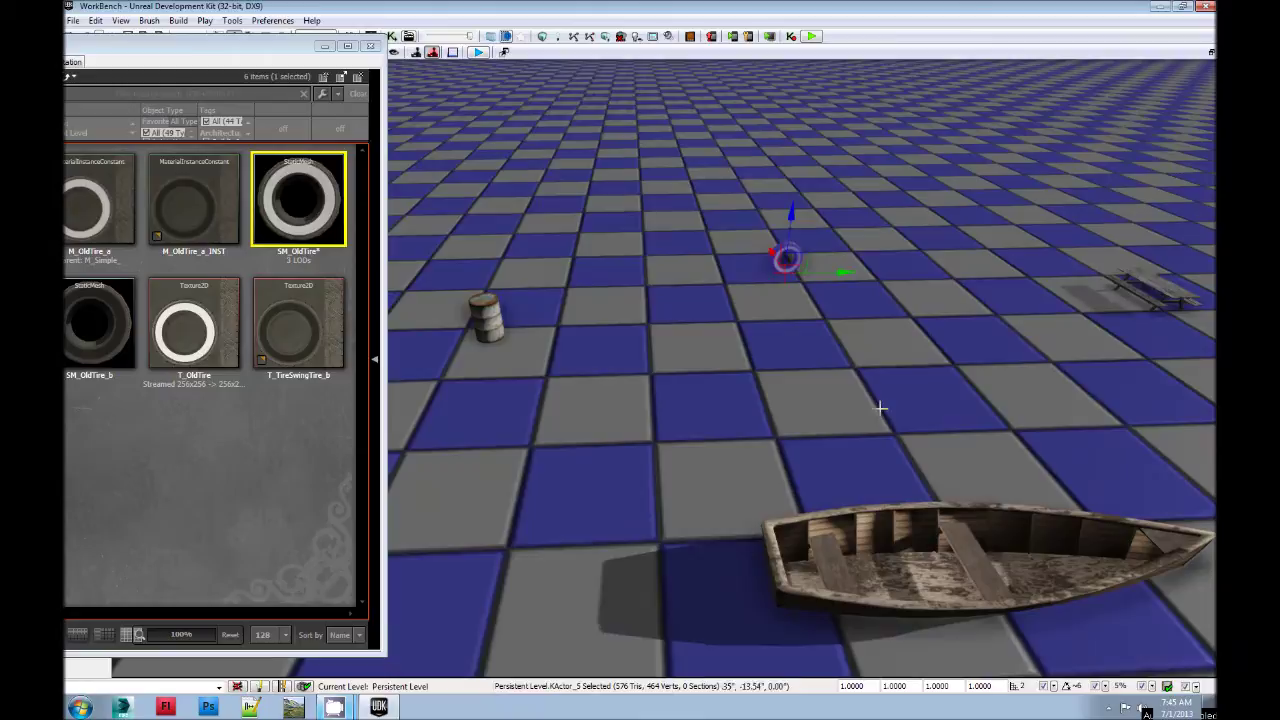
Place an RB_CylindricalForceActor from the Physics actor classes on the floor beside the tire and close the browser
{"action": "left_click_drag", "start_coordinate": [224, 48], "coordinate": [475, 76]}
{"action": "left_click", "coordinate": [160, 89]}
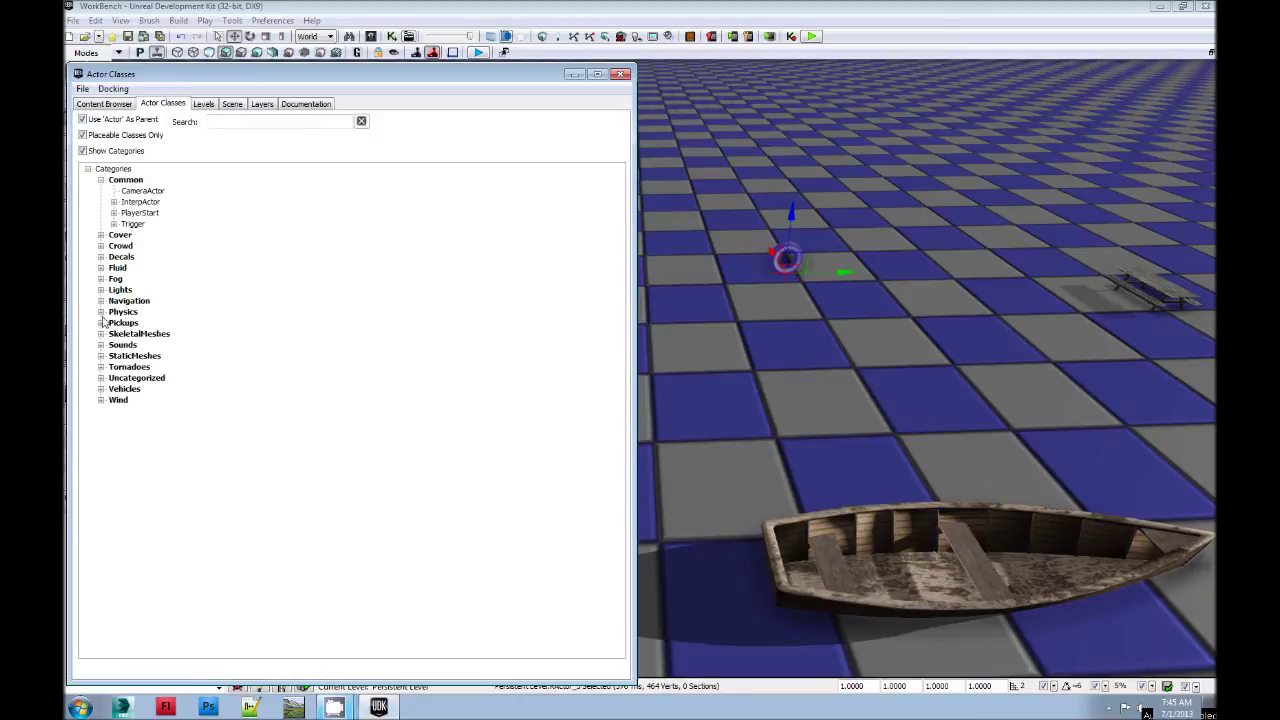
{"action": "left_click", "coordinate": [101, 312]}
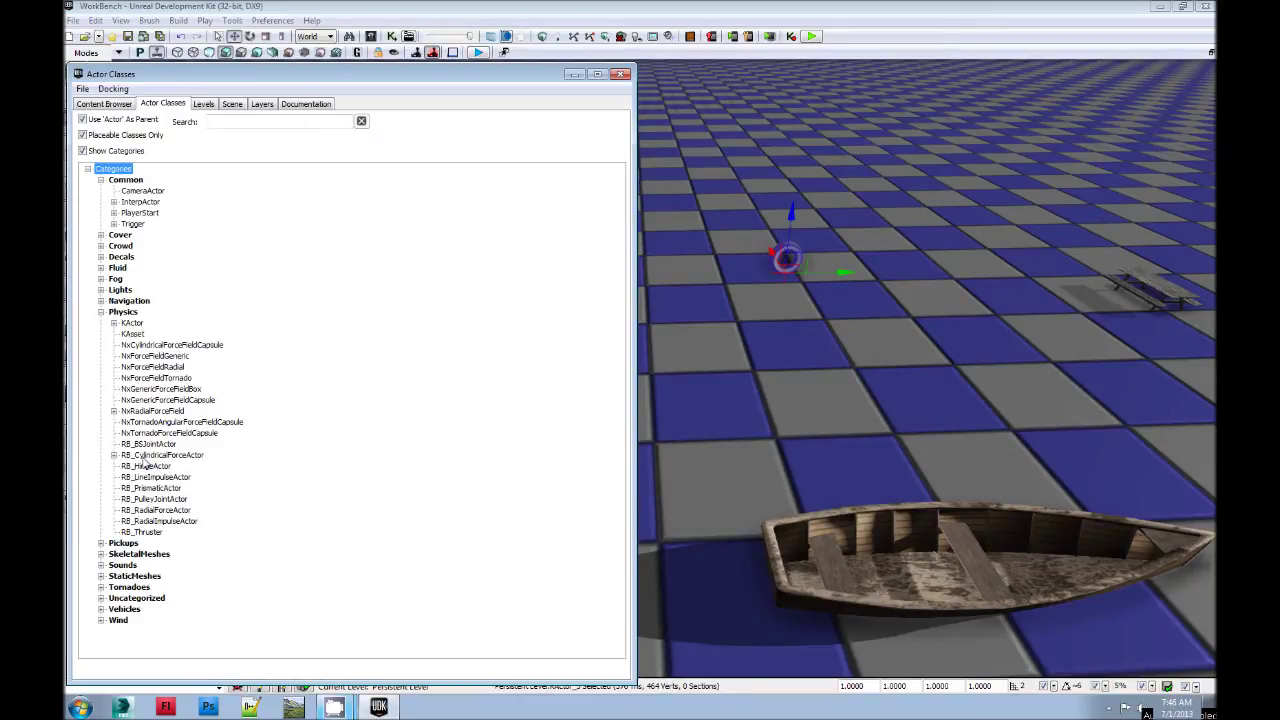
{"action": "left_click", "coordinate": [165, 455]}
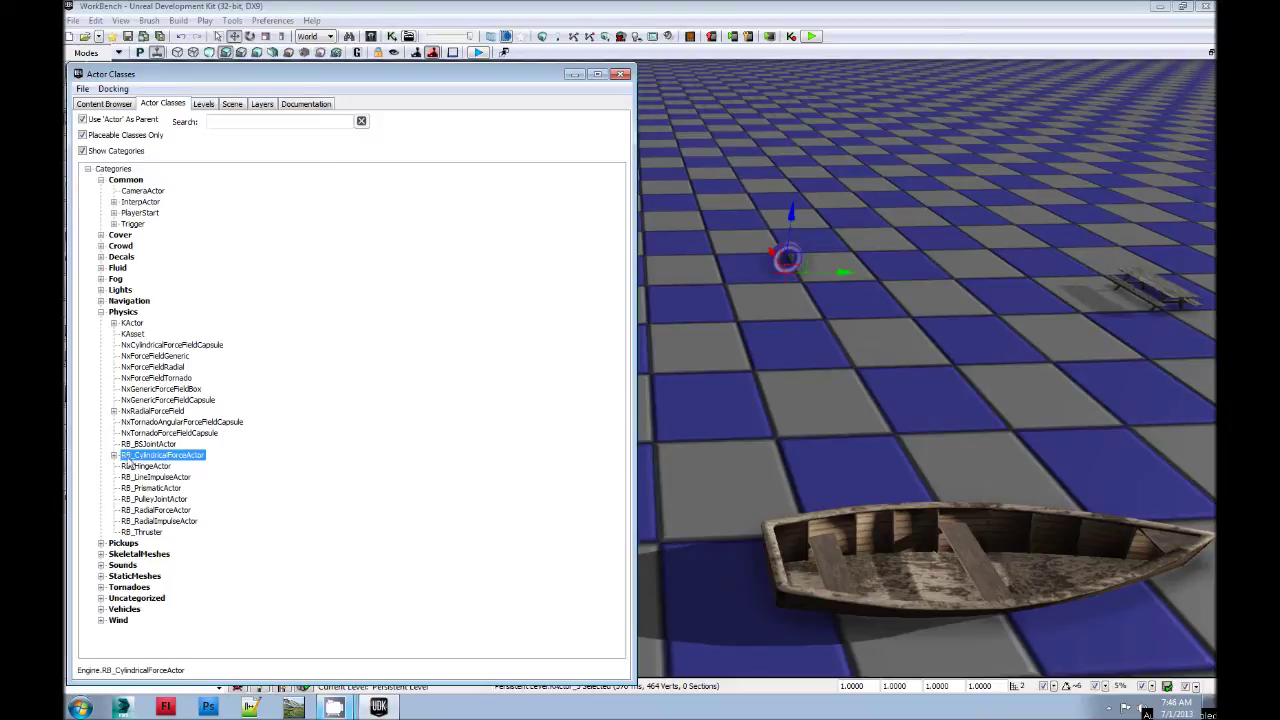
{"action": "left_click_drag", "start_coordinate": [842, 361], "coordinate": [843, 363]}
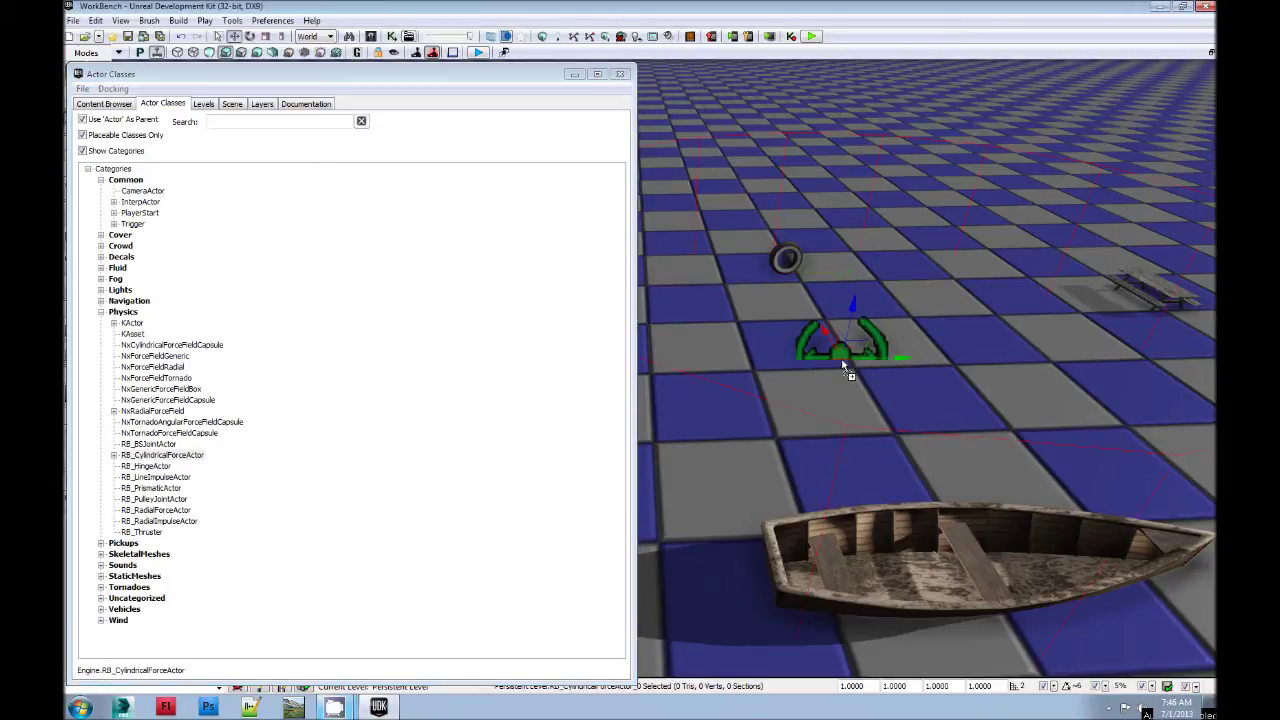
{"action": "left_click", "coordinate": [621, 75]}
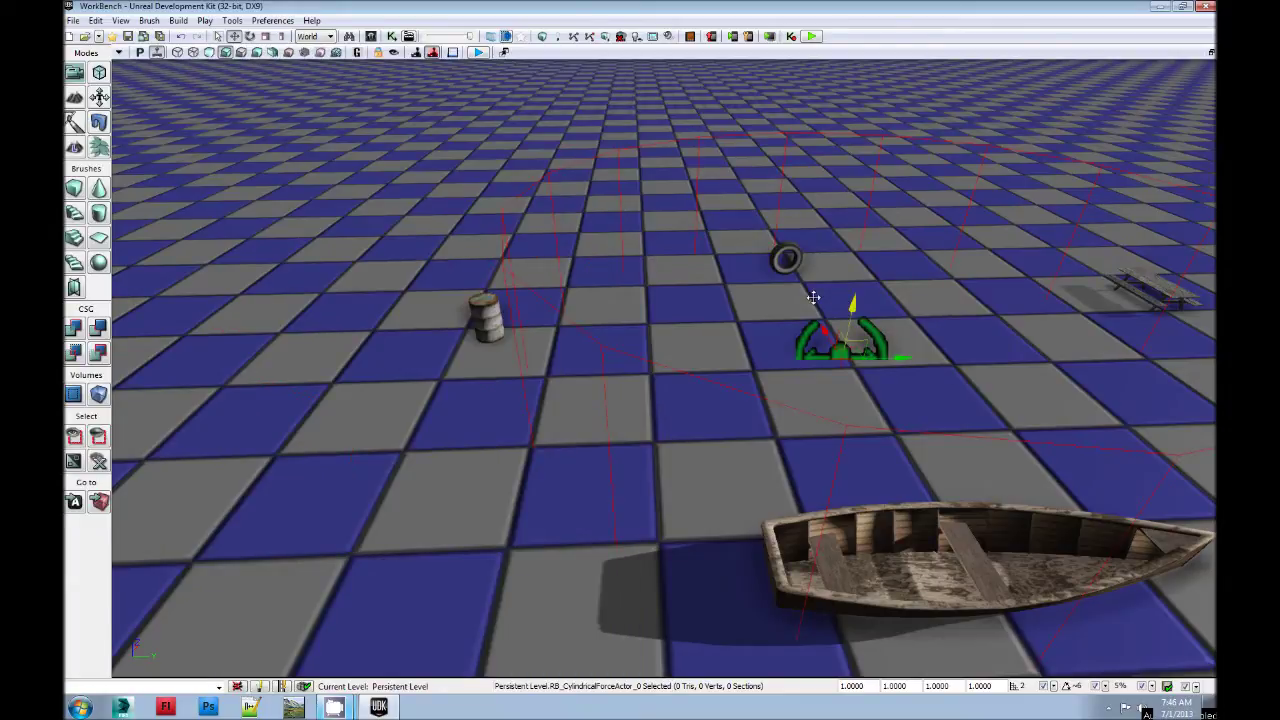
Open the cylindrical force actor's properties and set its Force Radius to 420
{"action": "double_click", "coordinate": [845, 315]}
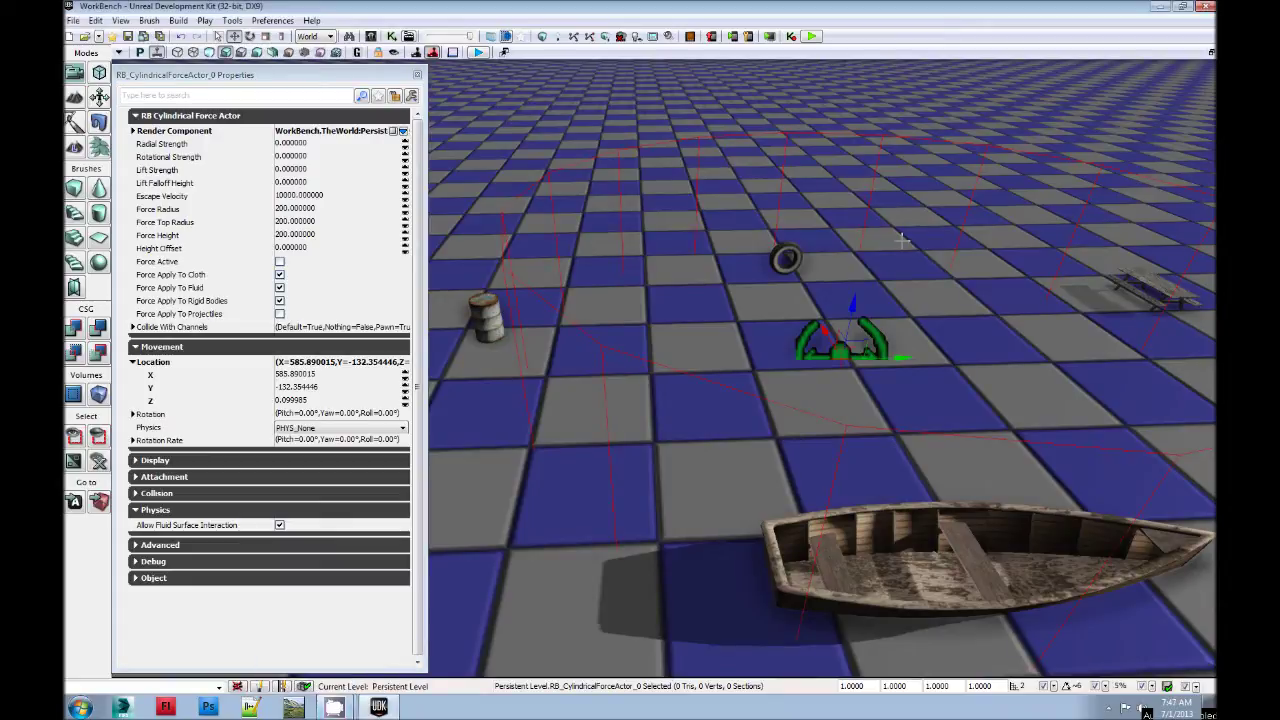
{"action": "left_click_drag", "start_coordinate": [872, 310], "coordinate": [839, 122]}
{"action": "left_click_drag", "start_coordinate": [933, 315], "coordinate": [943, 189]}
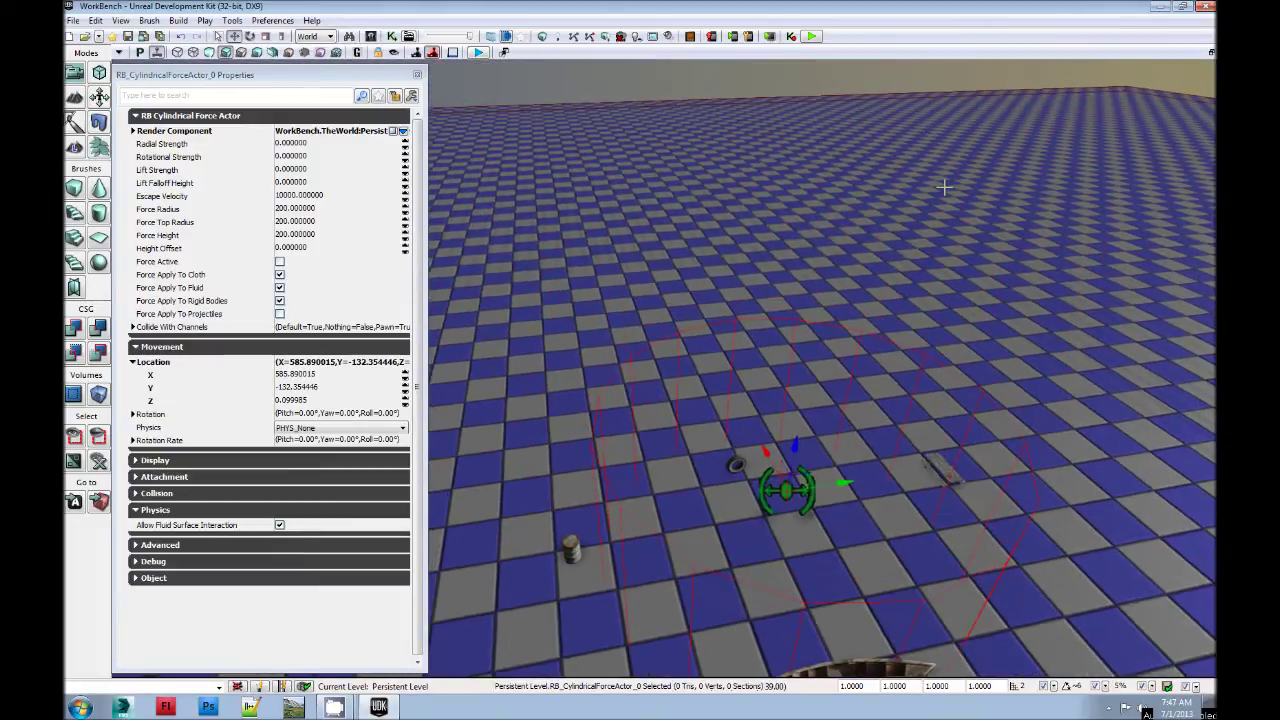
{"action": "right_click_drag", "start_coordinate": [943, 189], "coordinate": [943, 225]}
{"action": "scroll", "coordinate": [943, 226], "scroll_direction": "down", "scroll_amount": 2}
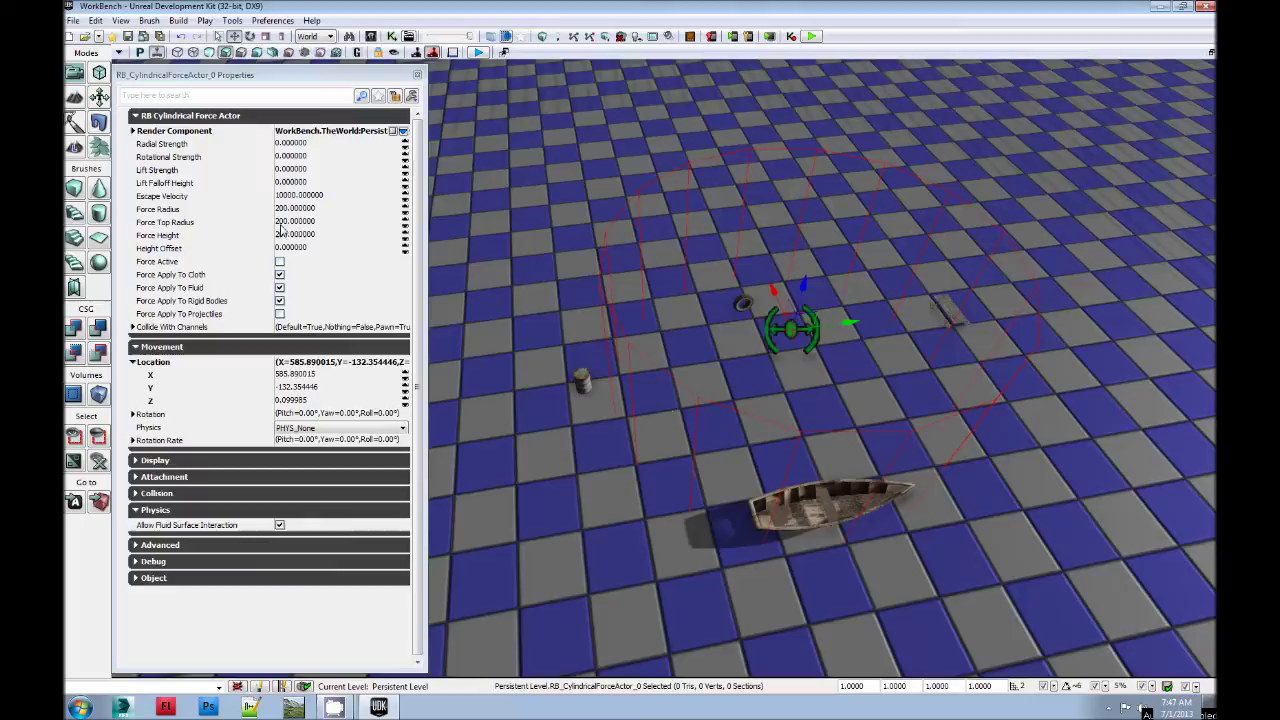
{"action": "left_click", "coordinate": [321, 211]}
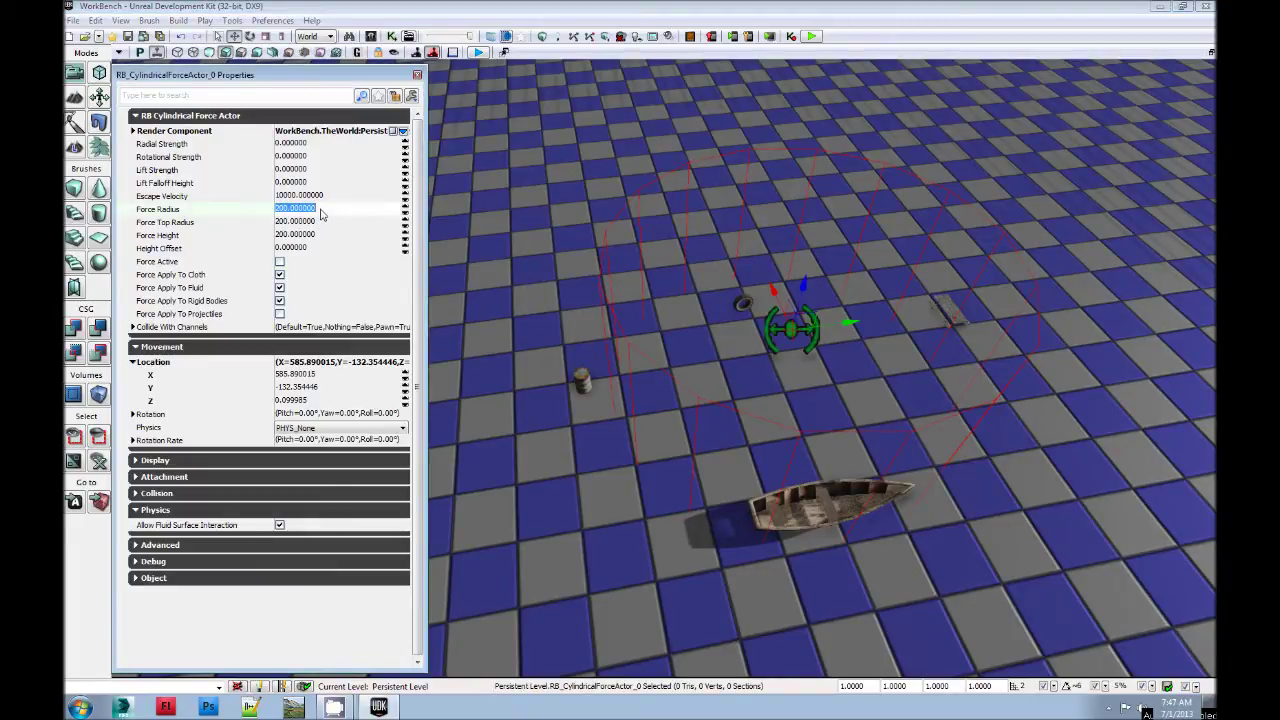
{"action": "type", "text": "420"}
{"action": "key", "text": "Return"}
{"action": "key", "text": "Tab"}
{"action": "key", "text": "Tab"}
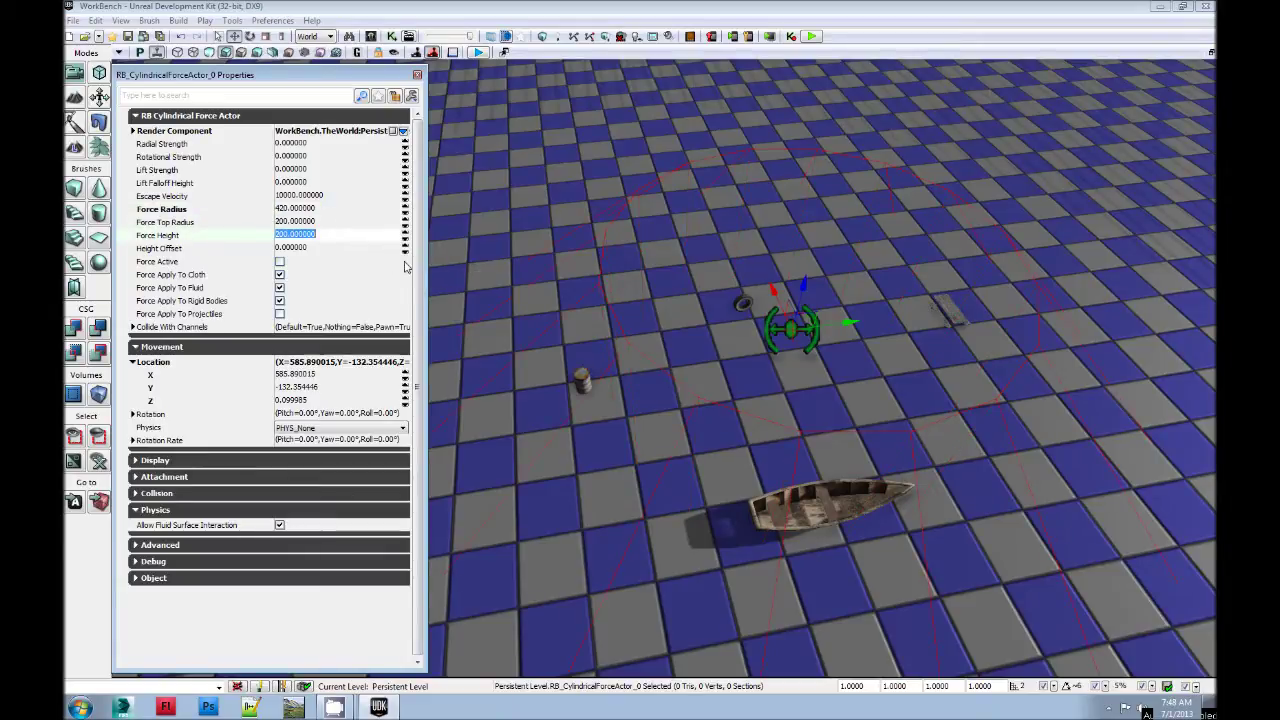
Raise the force actor to a Z location of about 99, and set Force Top Radius to 333 and Force Height to 666
{"action": "left_click", "coordinate": [316, 227]}
{"action": "mouse_move", "coordinate": [815, 307]}
{"action": "right_mouse_down"}
{"action": "mouse_move", "coordinate": [817, 280]}
{"action": "mouse_move", "coordinate": [831, 460]}
{"action": "mouse_move", "coordinate": [833, 312]}
{"action": "right_mouse_up"}
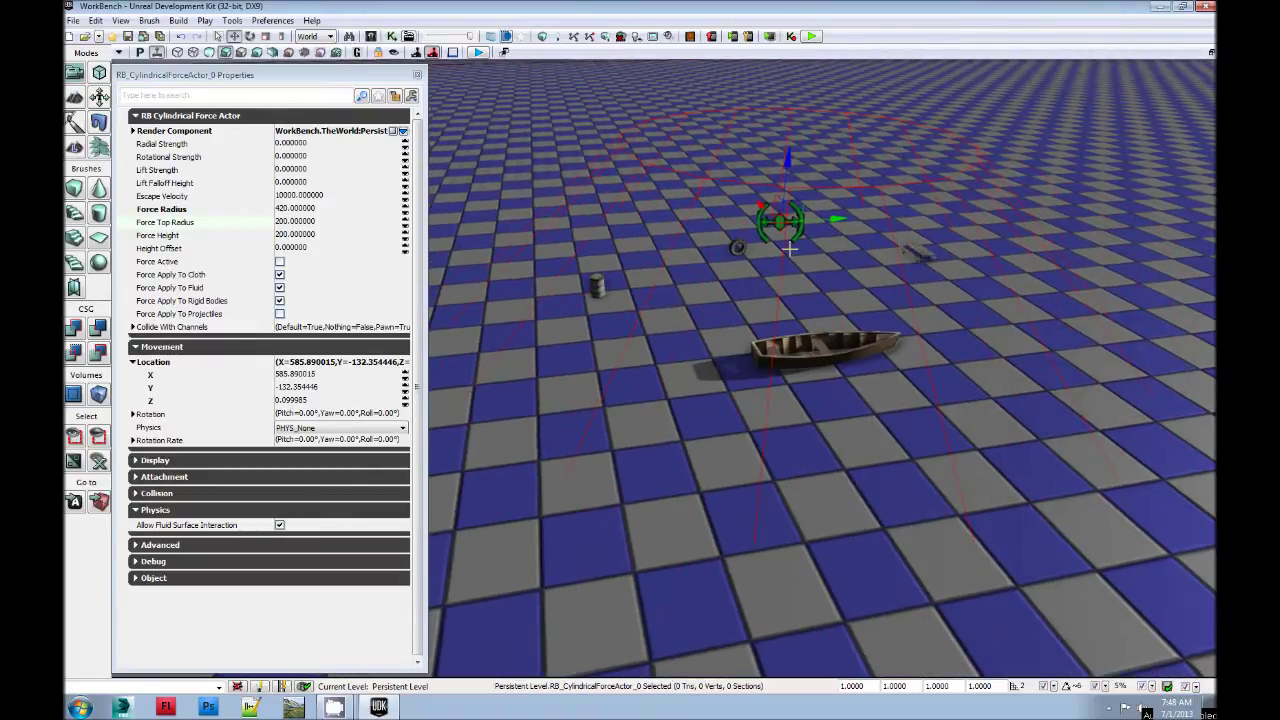
{"action": "left_click", "coordinate": [321, 229]}
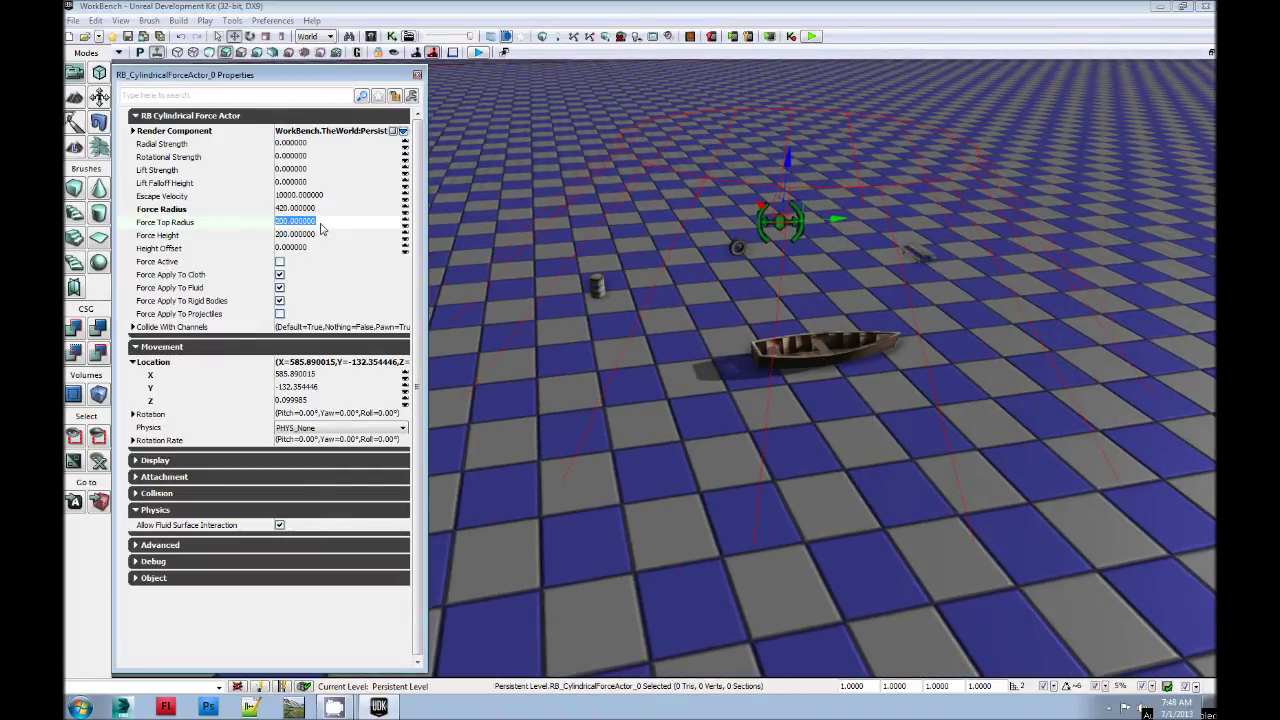
{"action": "type", "text": "333"}
{"action": "key", "text": "Tab"}
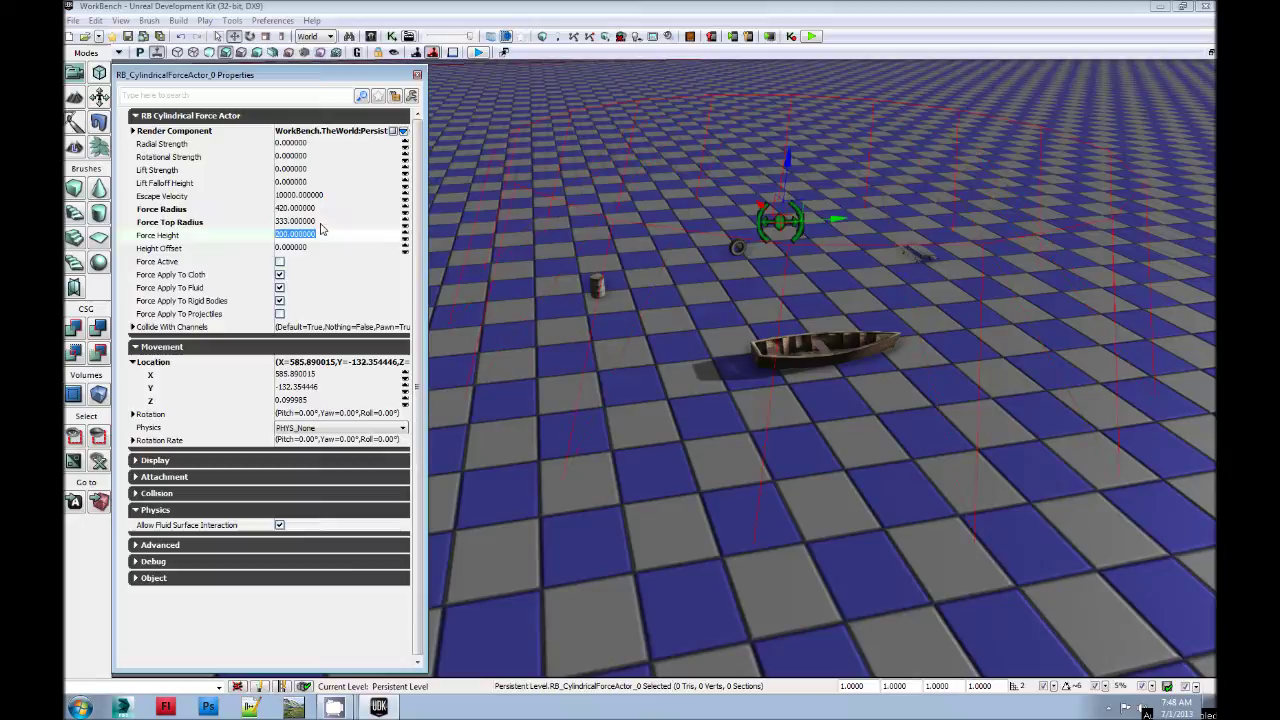
{"action": "type", "text": "666"}
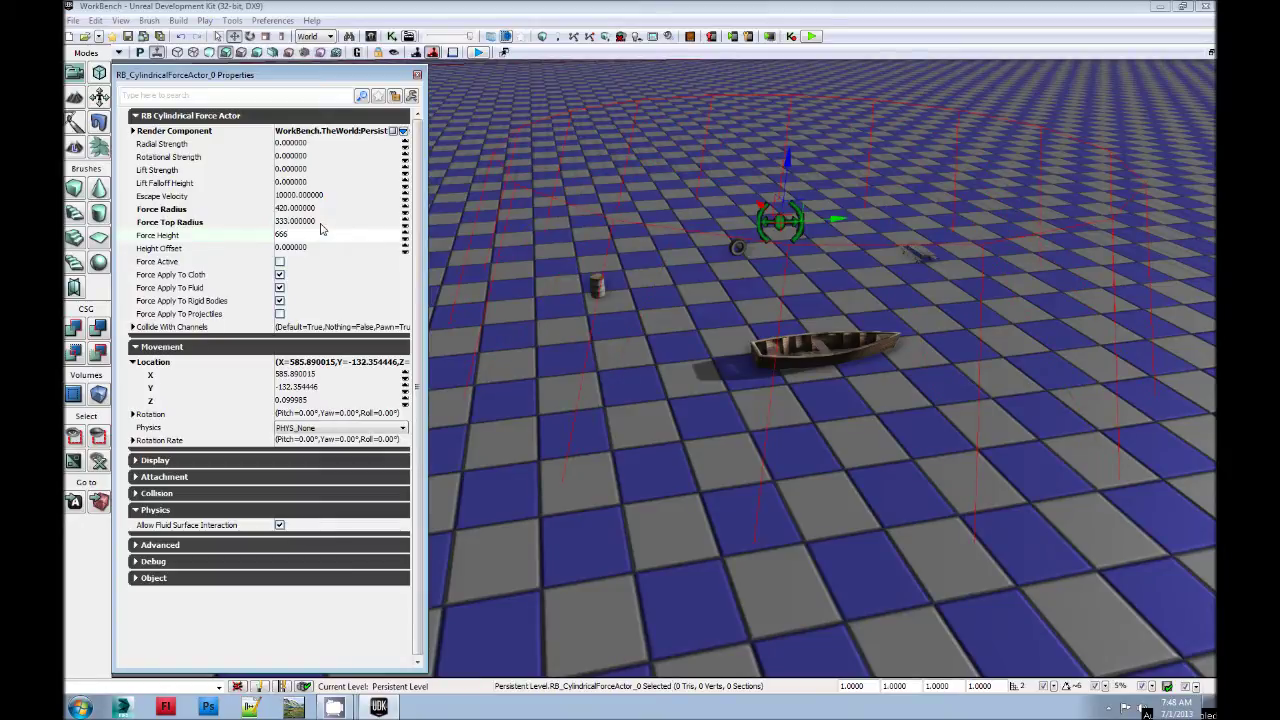
Set the force actor's Radial Strength to -8, Rotational Strength to -8 and Lift Strength to 7, and enable Force Active
{"action": "left_click", "coordinate": [313, 144]}
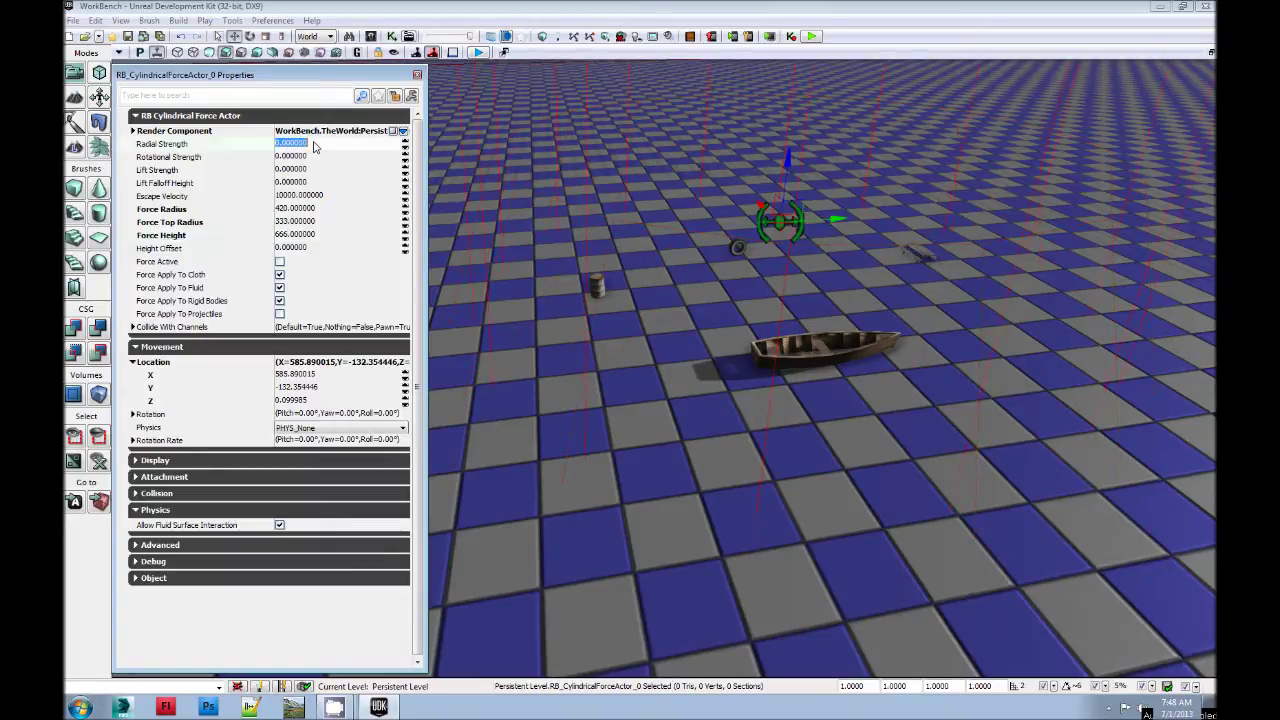
{"action": "middle_click_drag", "start_coordinate": [690, 270], "coordinate": [712, 302]}
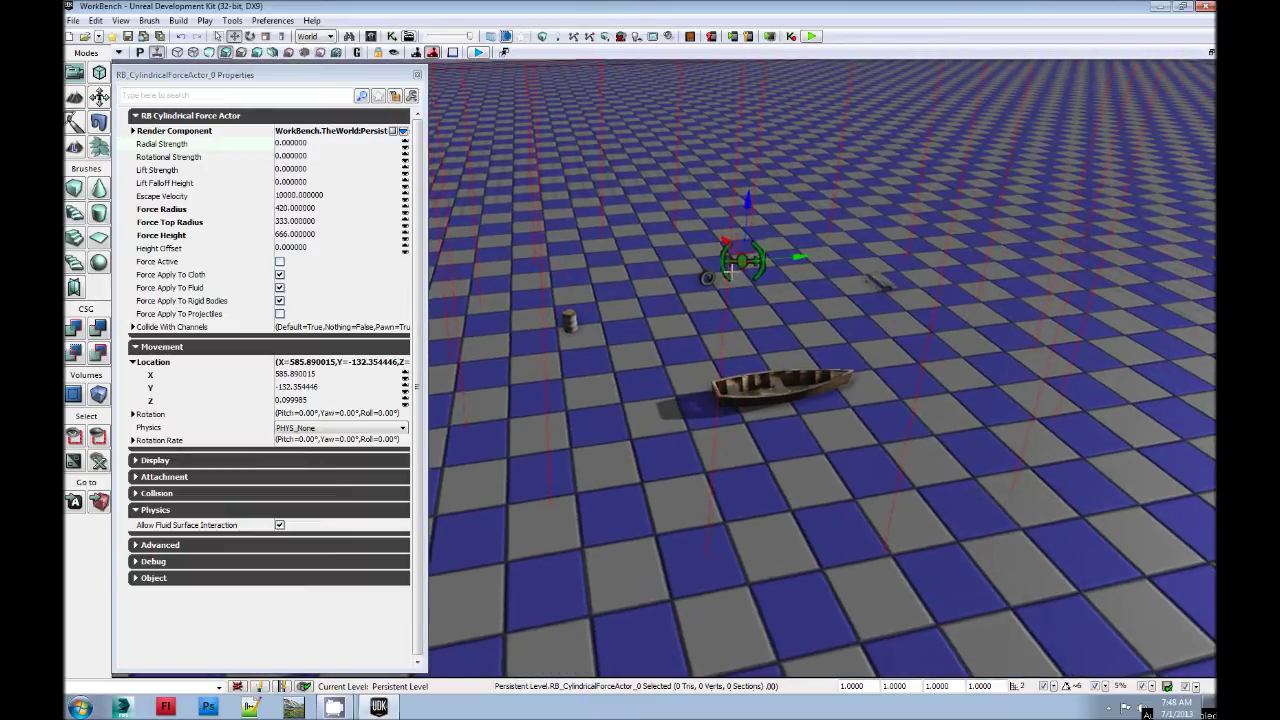
{"action": "left_click", "coordinate": [317, 147]}
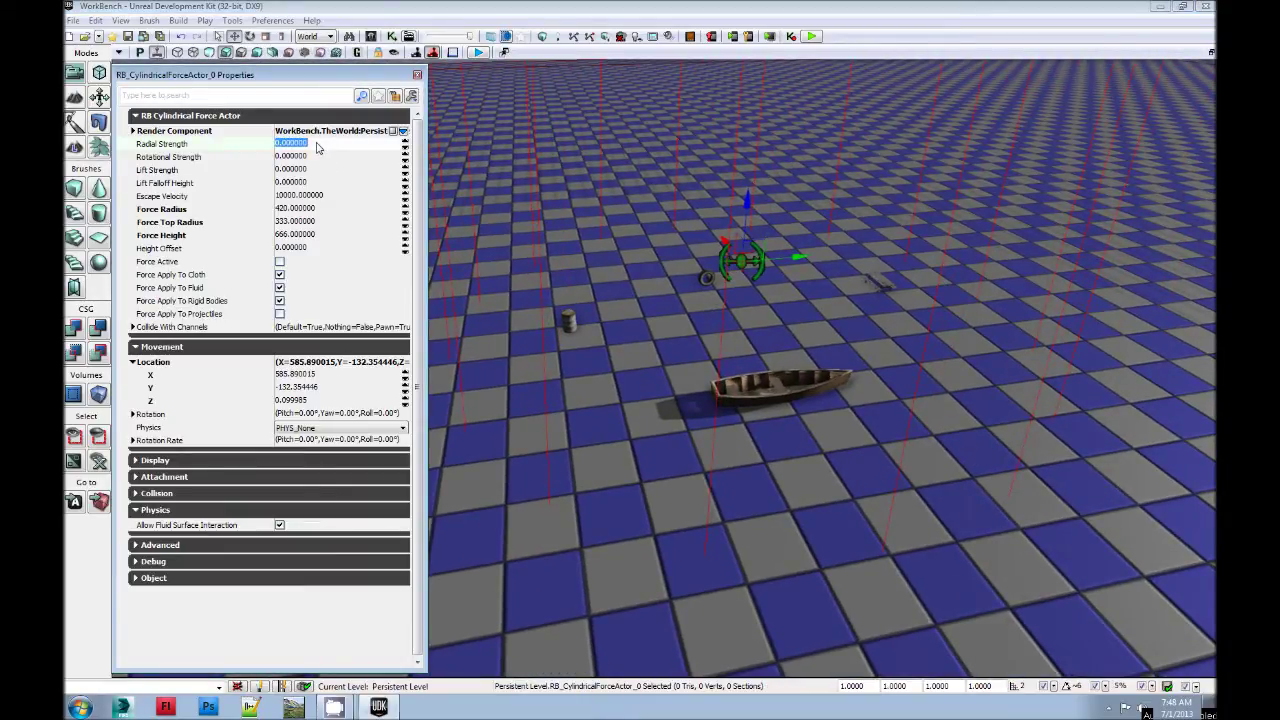
{"action": "key", "text": "BackSpace"}
{"action": "type", "text": "-8"}
{"action": "key", "text": "Tab"}
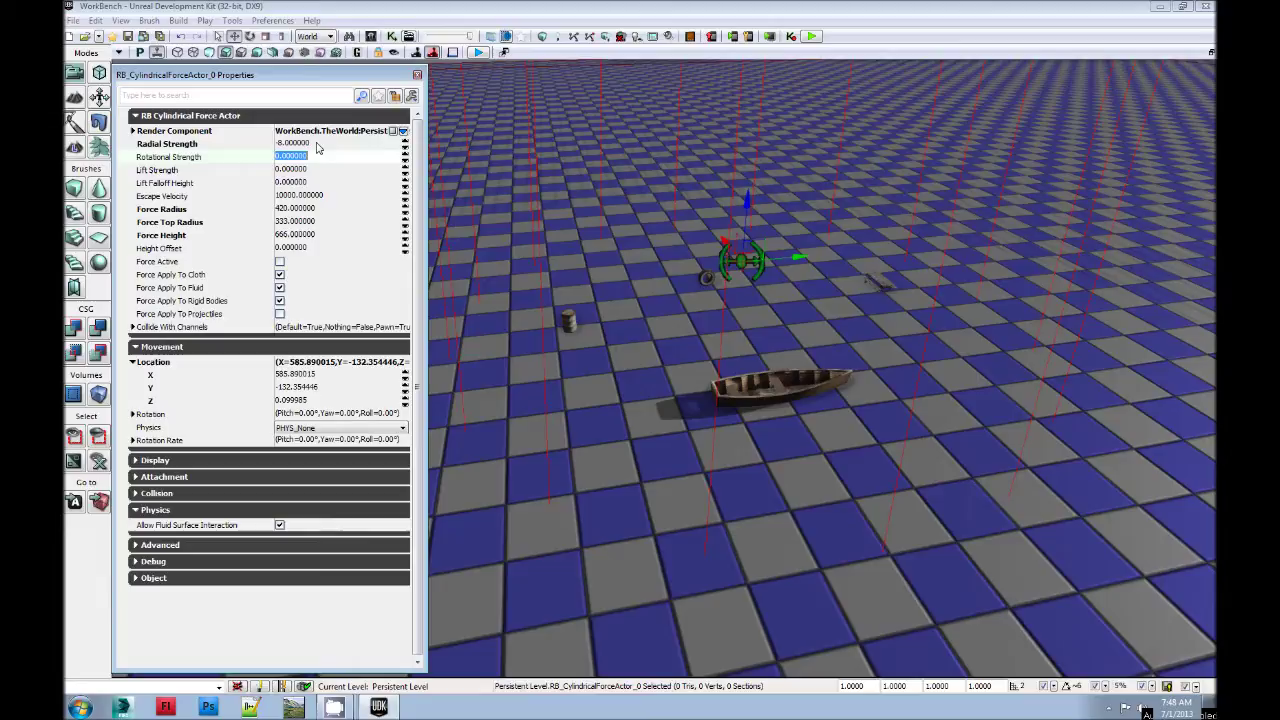
{"action": "type", "text": "-8"}
{"action": "key", "text": "Tab"}
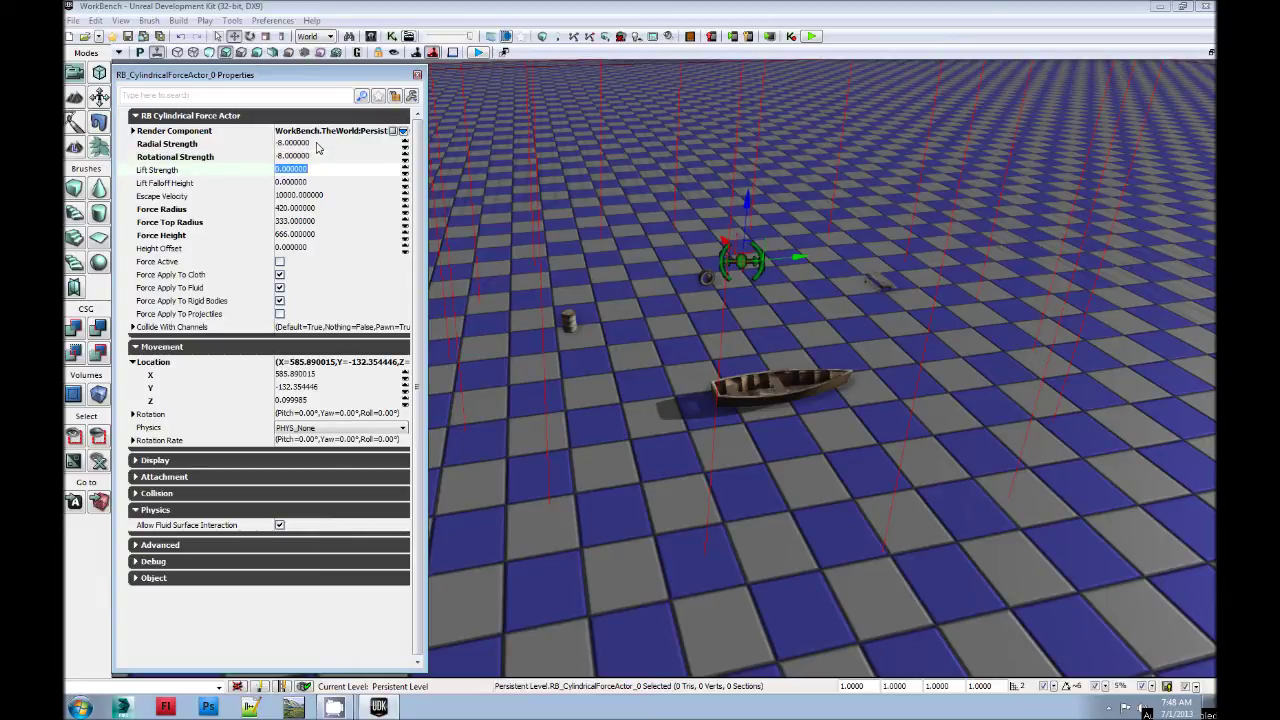
{"action": "type", "text": "7"}
{"action": "left_click", "coordinate": [280, 262]}
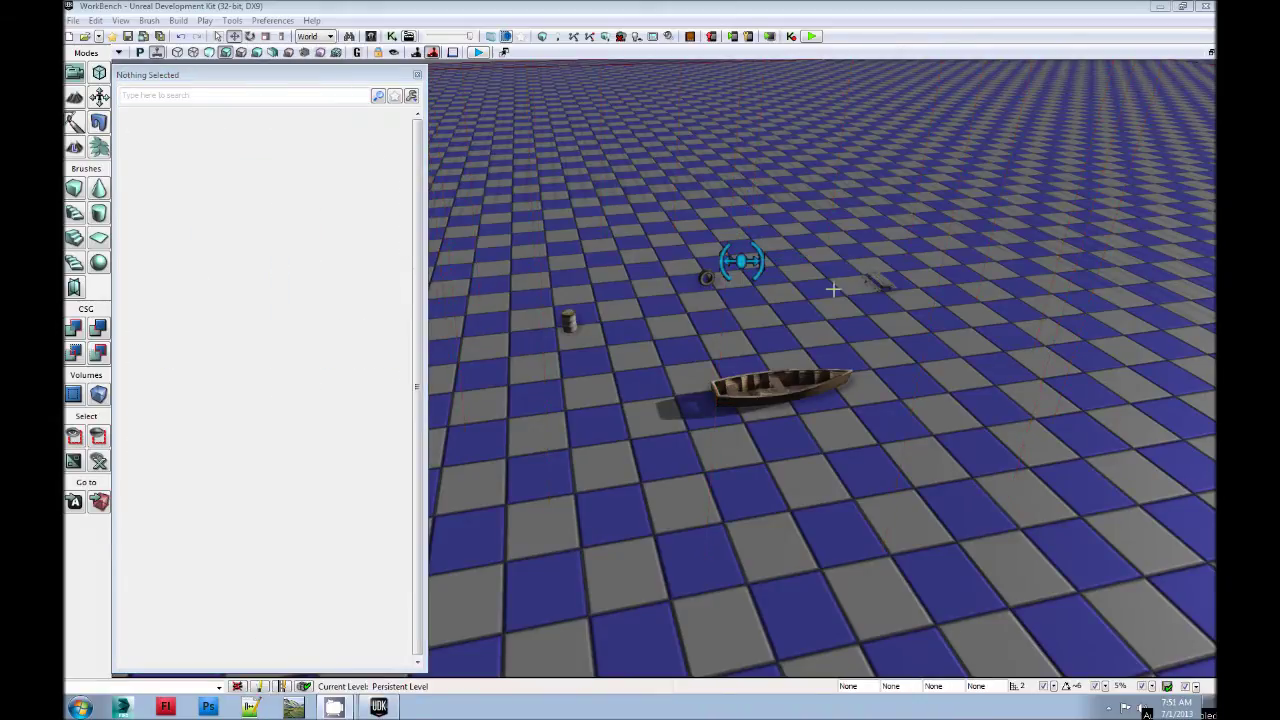
Raise the cylindrical force actor above the props to a Z location of about 326 and close its properties
{"action": "left_click_drag", "start_coordinate": [827, 300], "coordinate": [812, 672]}
{"action": "right_click_drag", "start_coordinate": [825, 302], "coordinate": [746, 329]}
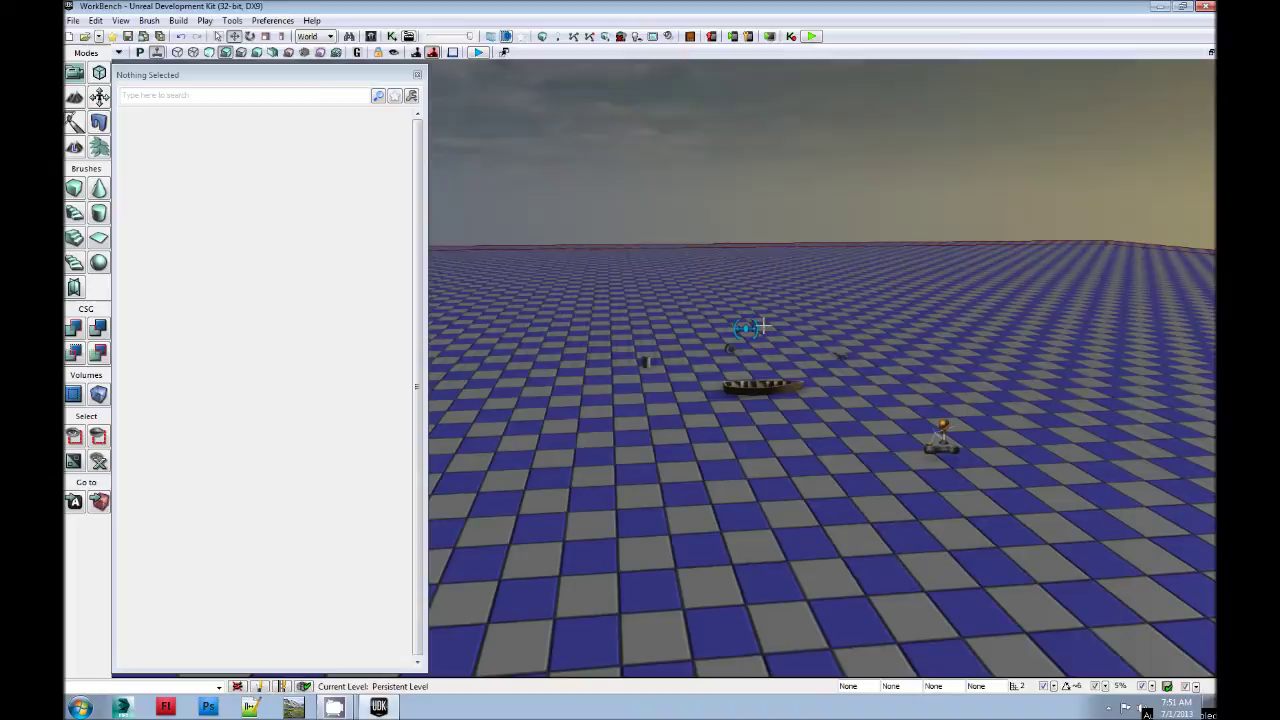
{"action": "left_click", "coordinate": [746, 329]}
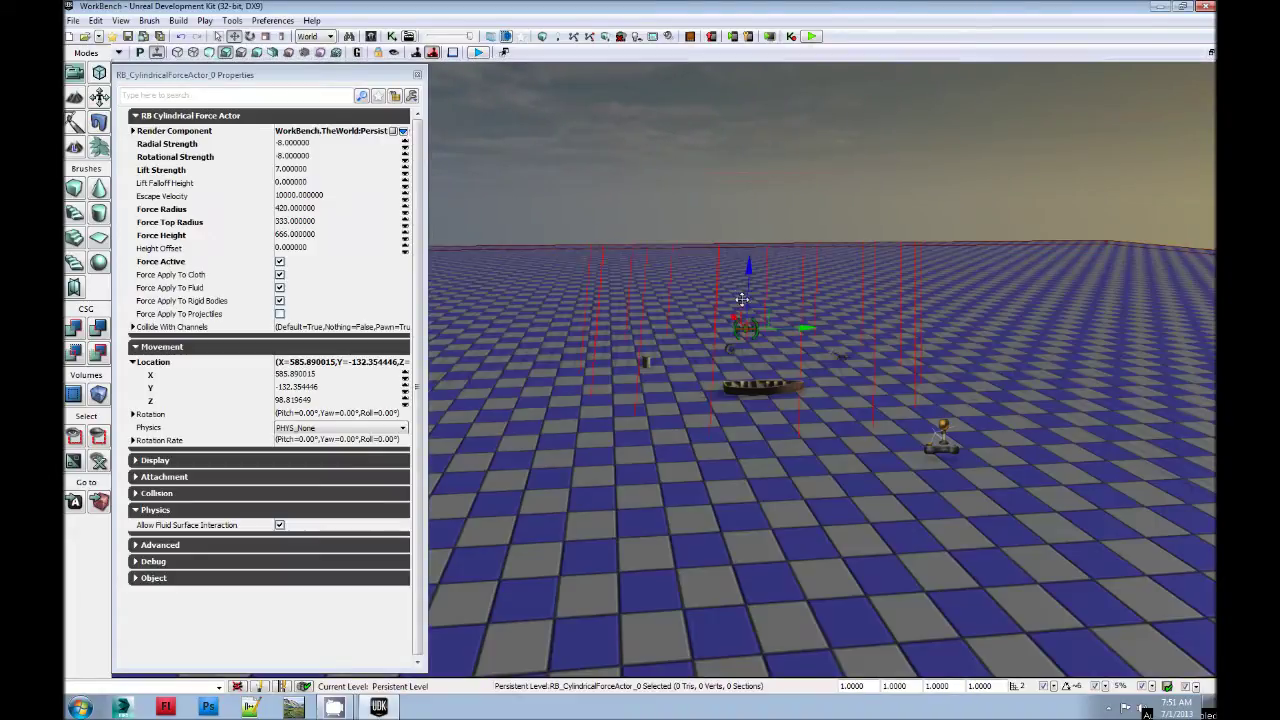
{"action": "left_click_drag", "start_coordinate": [742, 299], "coordinate": [724, 163]}
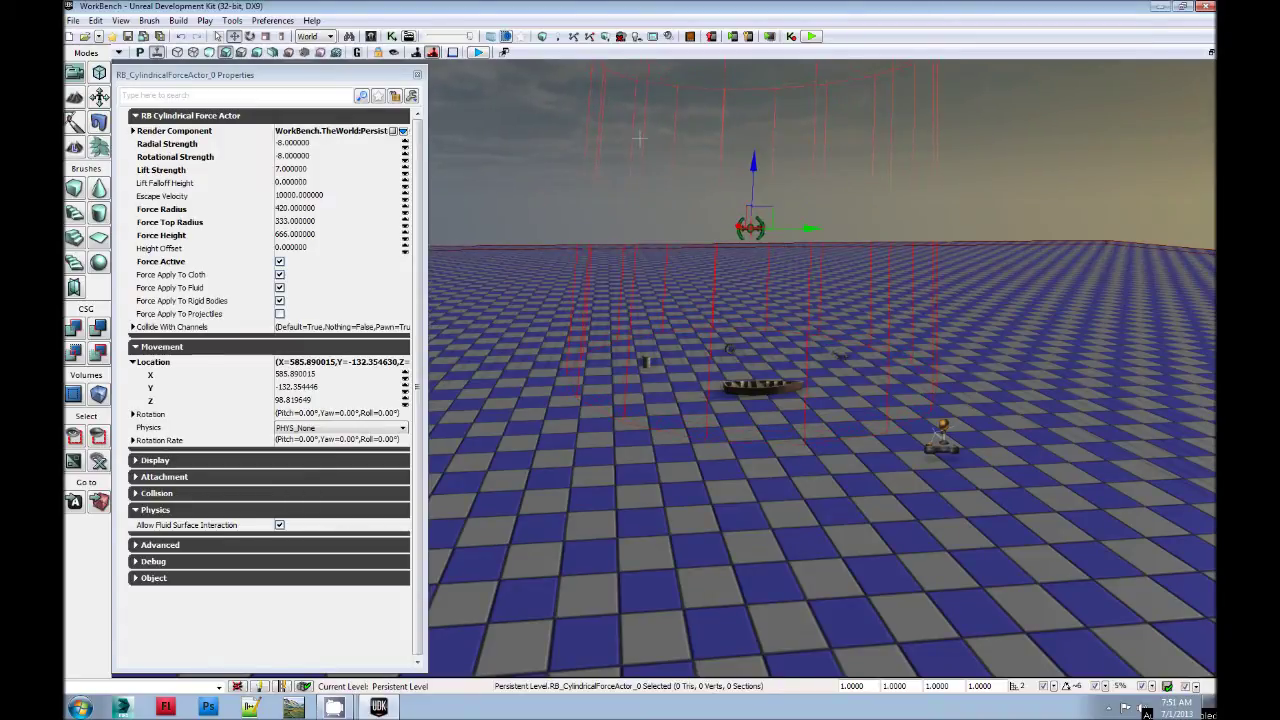
{"action": "left_click", "coordinate": [418, 76]}
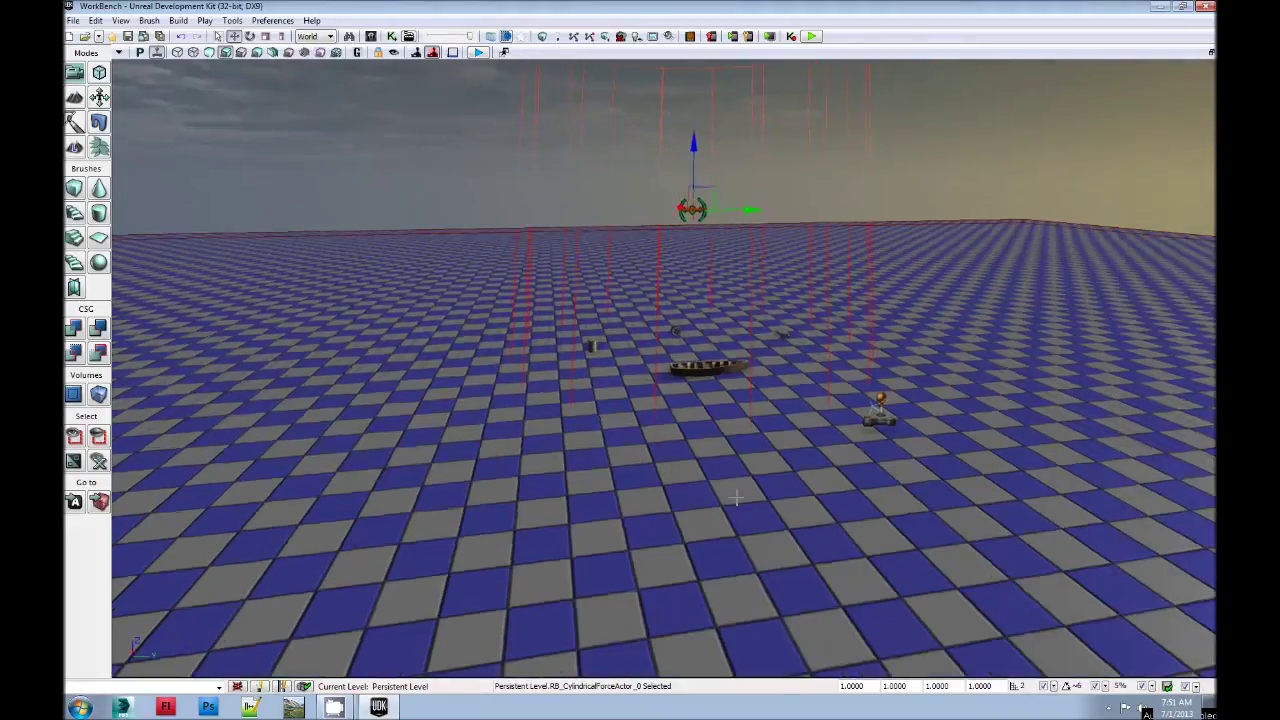
{"action": "right_click_drag", "start_coordinate": [736, 497], "coordinate": [704, 468]}
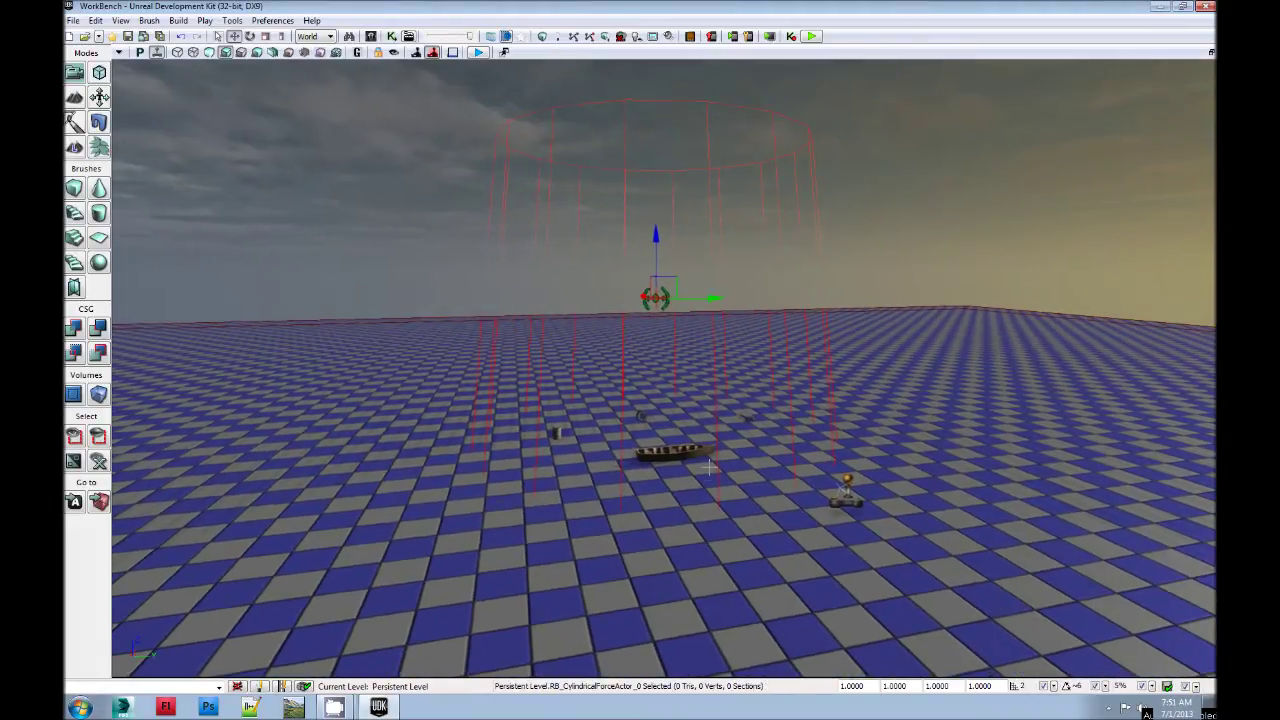
{"action": "mouse_move", "coordinate": [334, 701]}
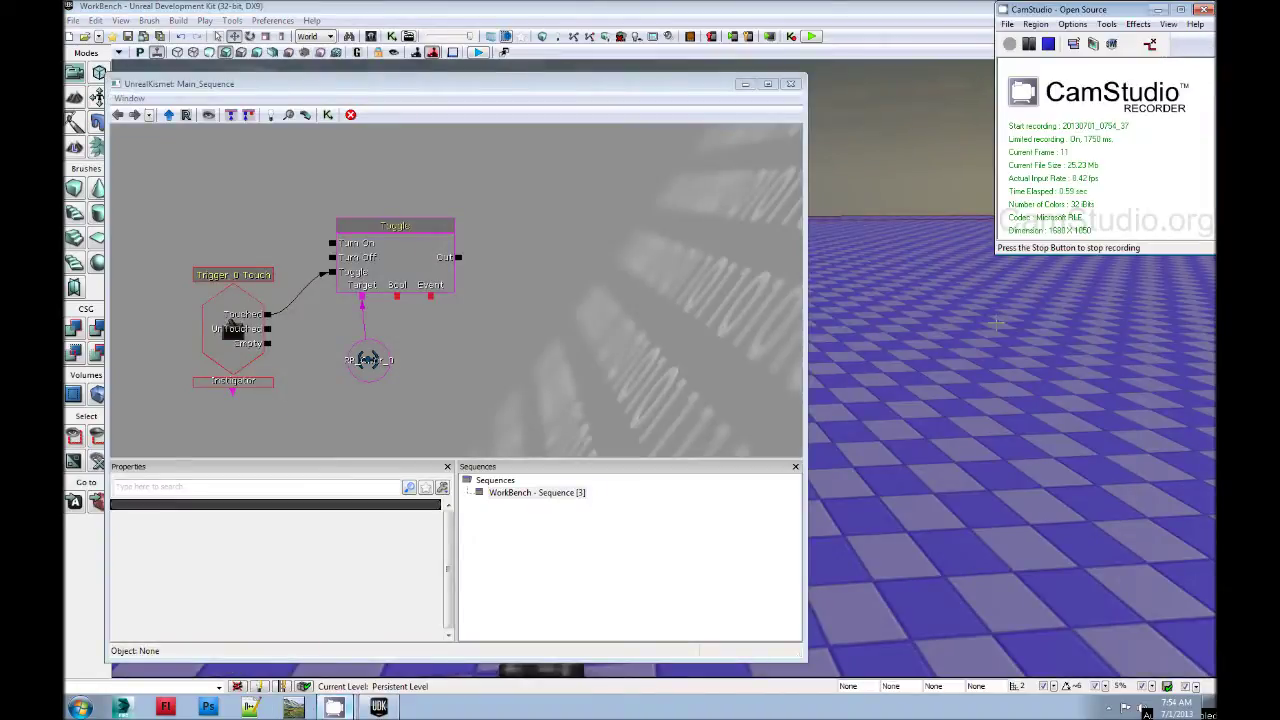
Review the Kismet sequence linking the trigger's Touched output to the force actor's Toggle, close it and select the trigger in the level
{"action": "left_click_drag", "start_coordinate": [659, 86], "coordinate": [697, 76]}
{"action": "left_click_drag", "start_coordinate": [515, 342], "coordinate": [589, 350]}
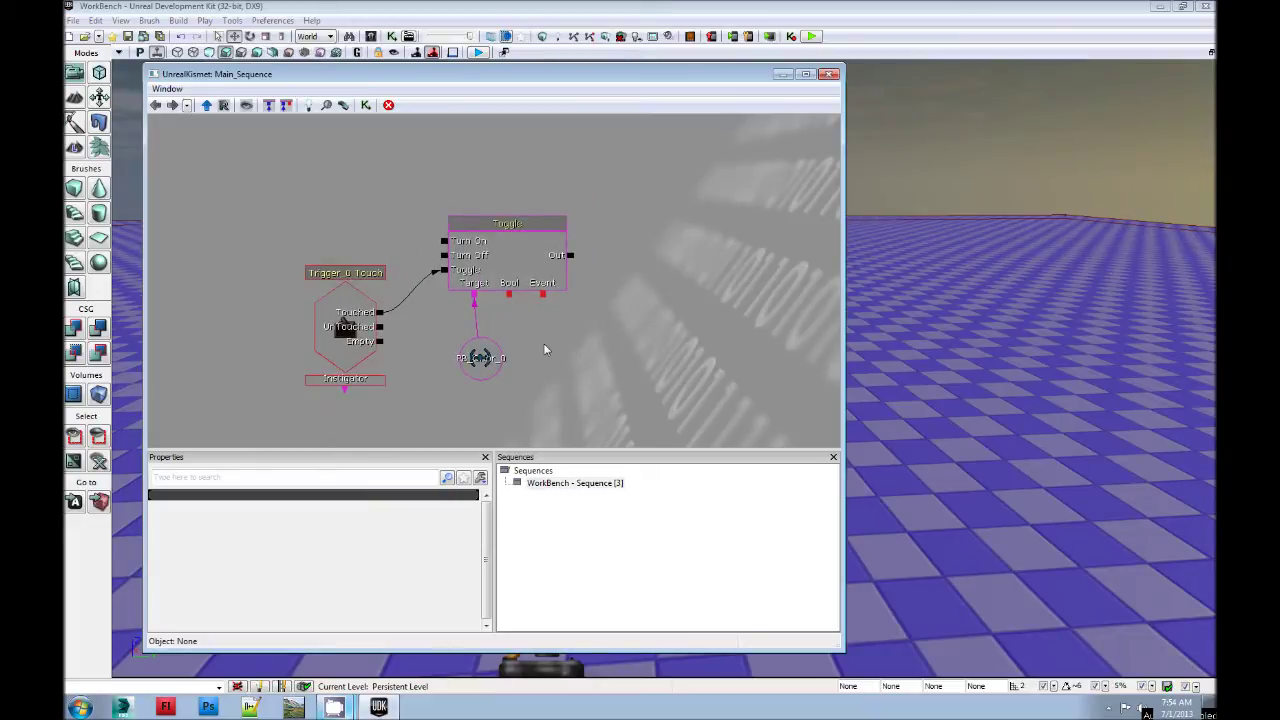
{"action": "left_click_drag", "start_coordinate": [477, 314], "coordinate": [480, 352]}
{"action": "left_click", "coordinate": [830, 75]}
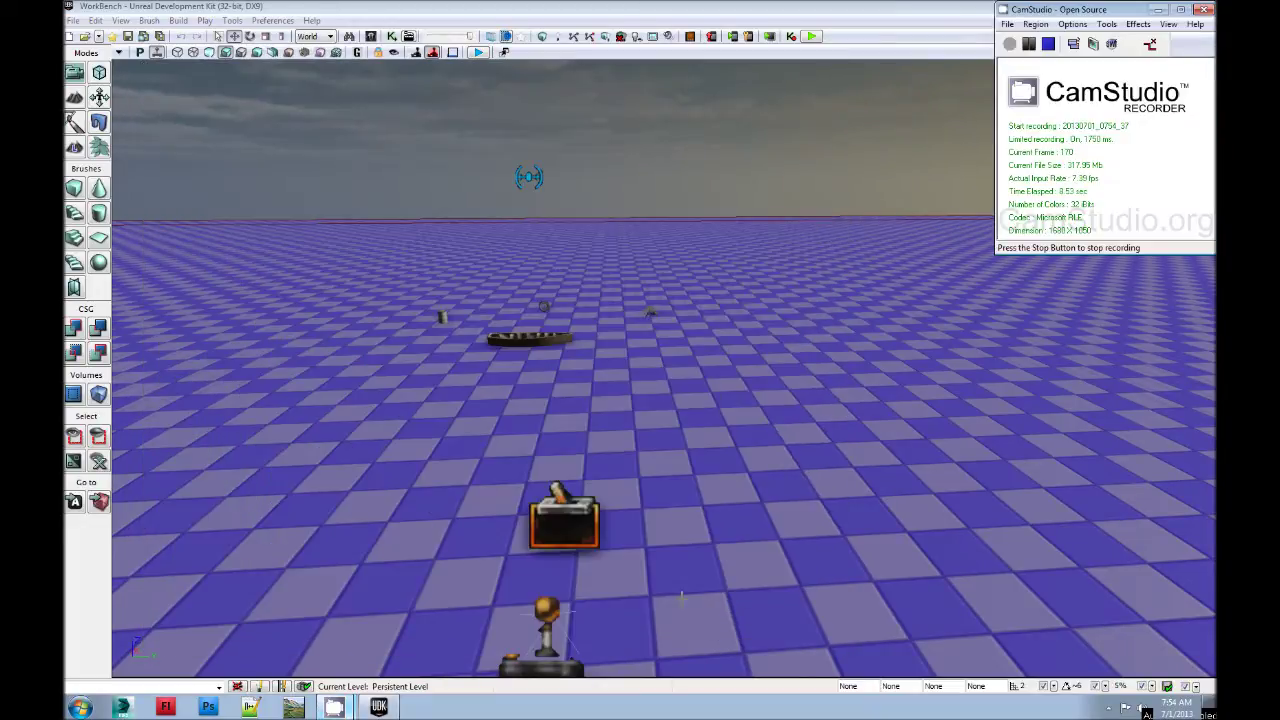
{"action": "left_click", "coordinate": [553, 520]}
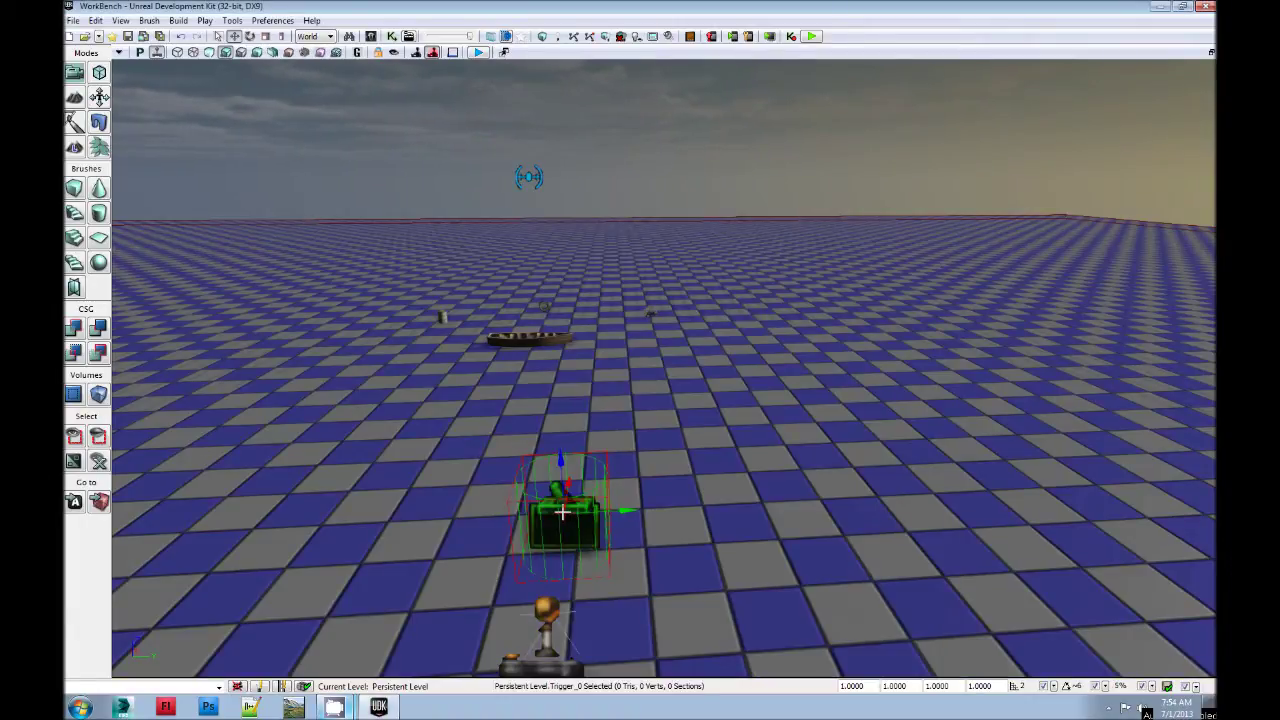
{"action": "left_click", "coordinate": [334, 708]}
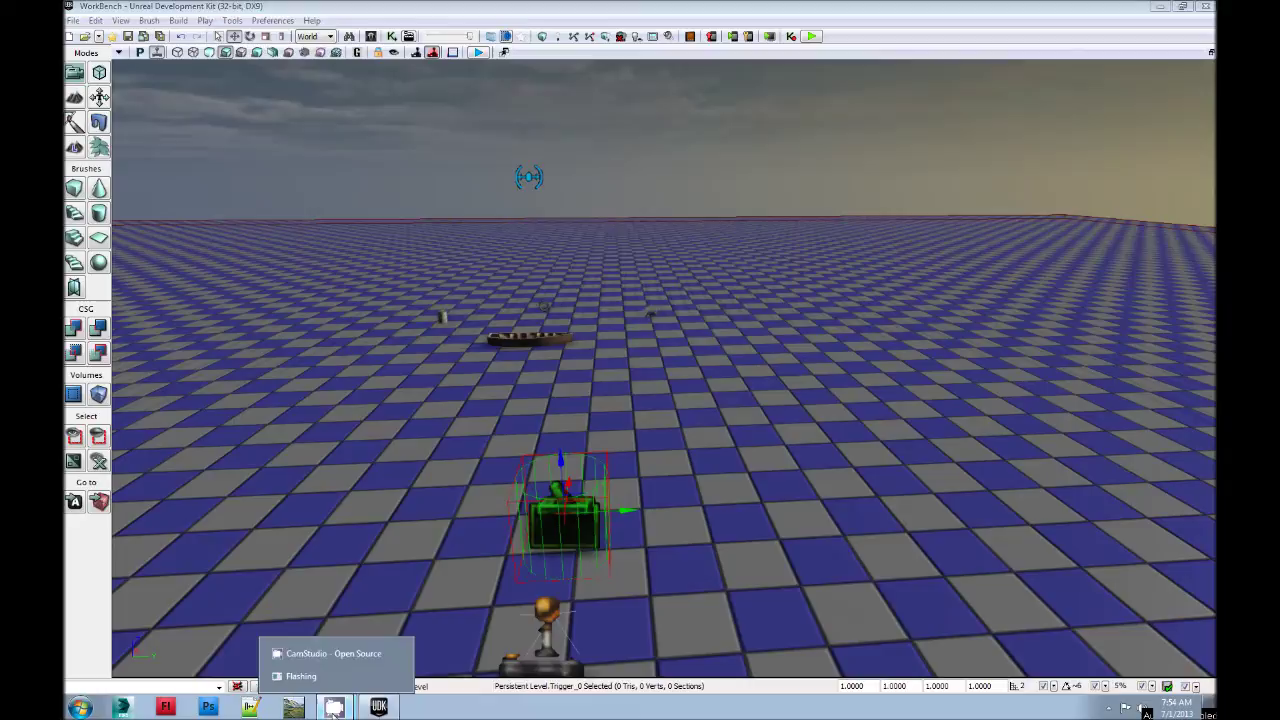
{"action": "left_click", "coordinate": [340, 653]}
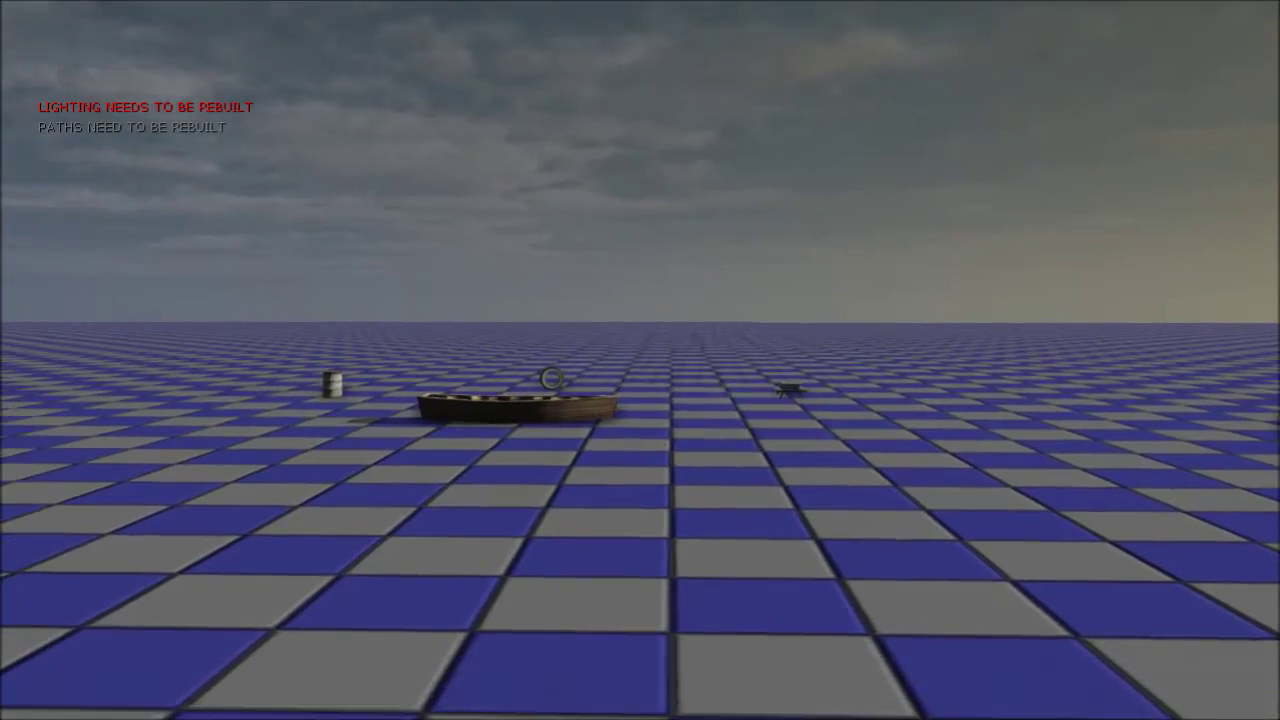
Walk forward in the play test towards the props and stop the movie capture with the console command stopmoviecapture
{"action": "key", "text": "w"}
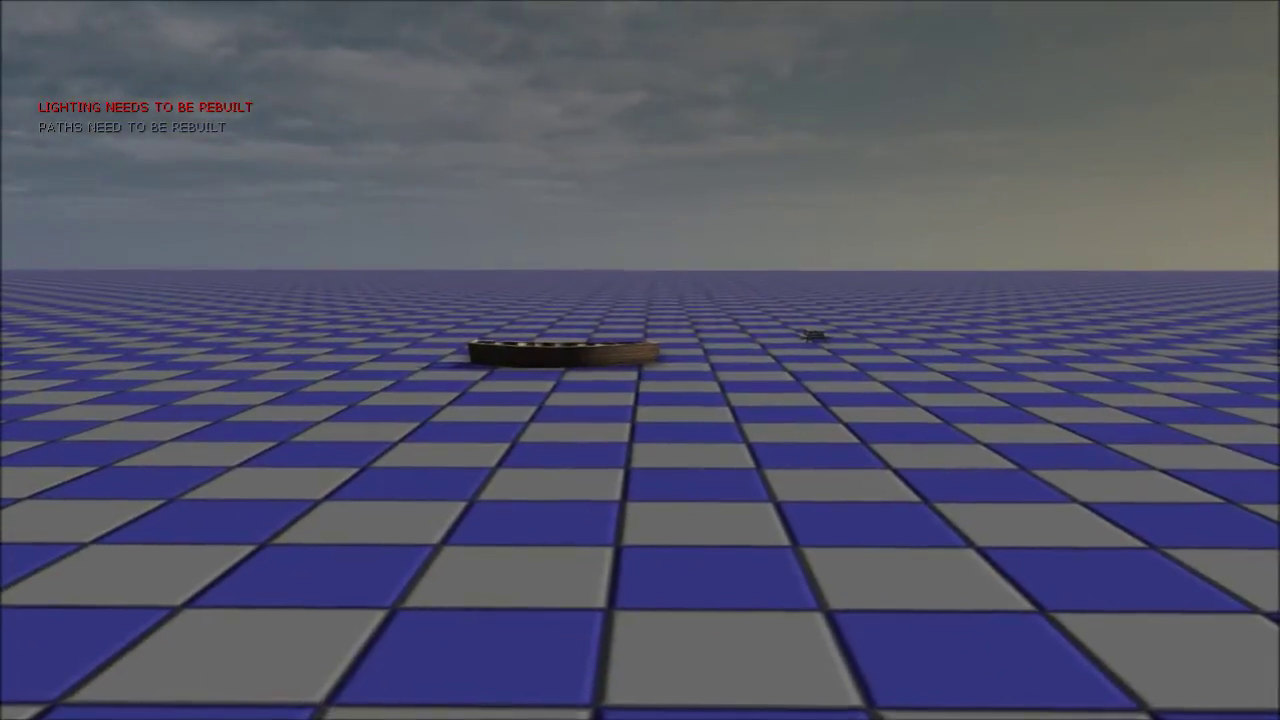
{"action": "key", "text": "Tab"}
{"action": "type", "text": "stopmov"}
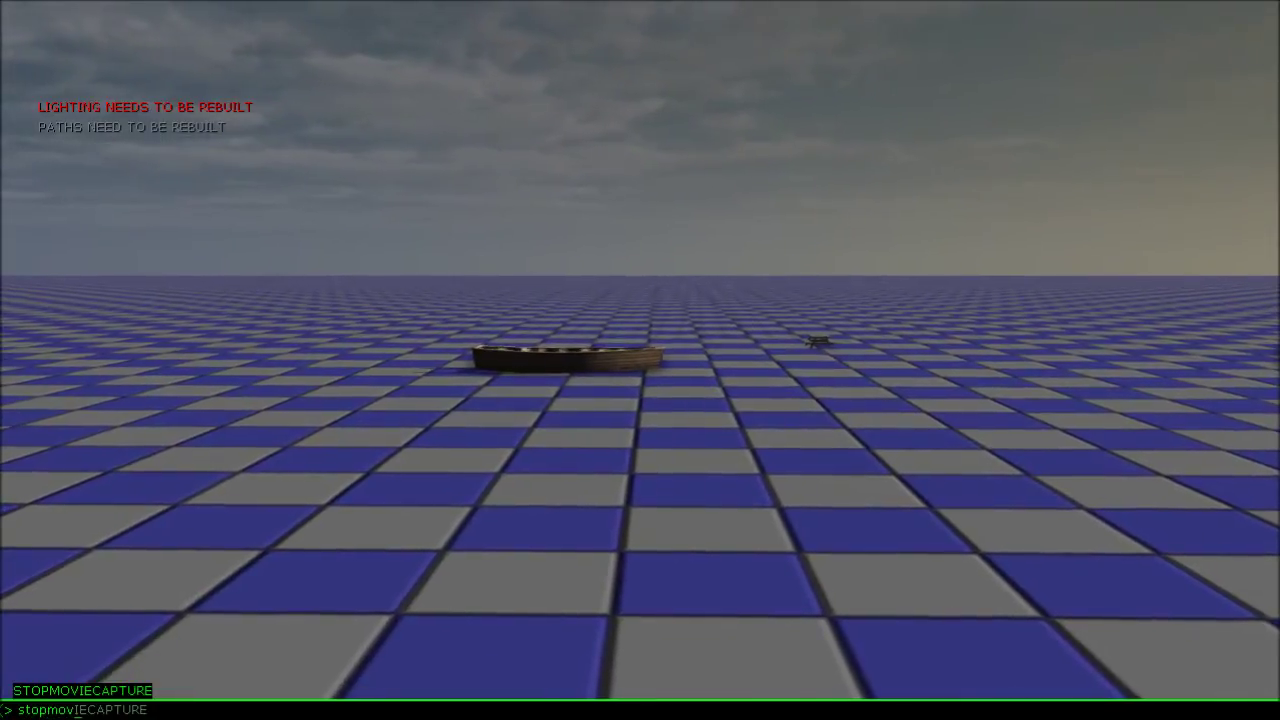
{"action": "type", "text": "iecapture"}
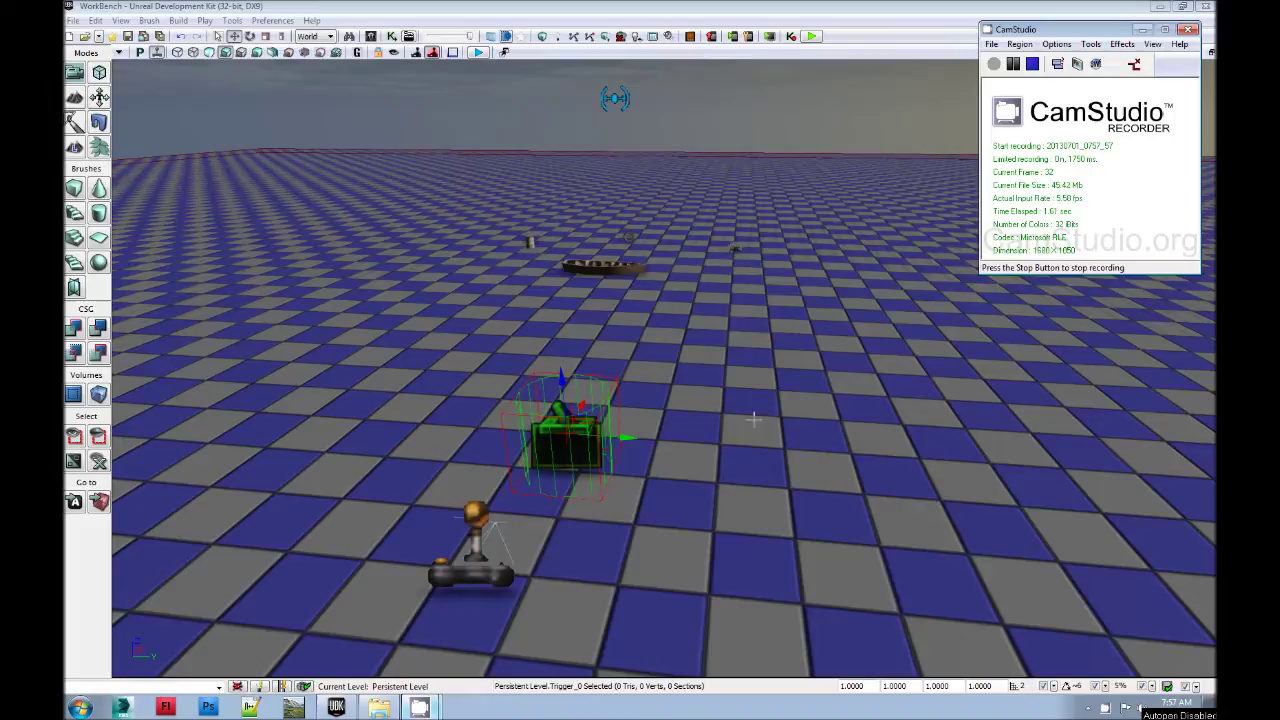
Place copies of the tire on the floor between the boat and the table, and duplicate the barrel beside them
{"action": "right_click_drag", "start_coordinate": [754, 517], "coordinate": [754, 531]}
{"action": "left_click_drag", "start_coordinate": [754, 531], "coordinate": [722, 7]}
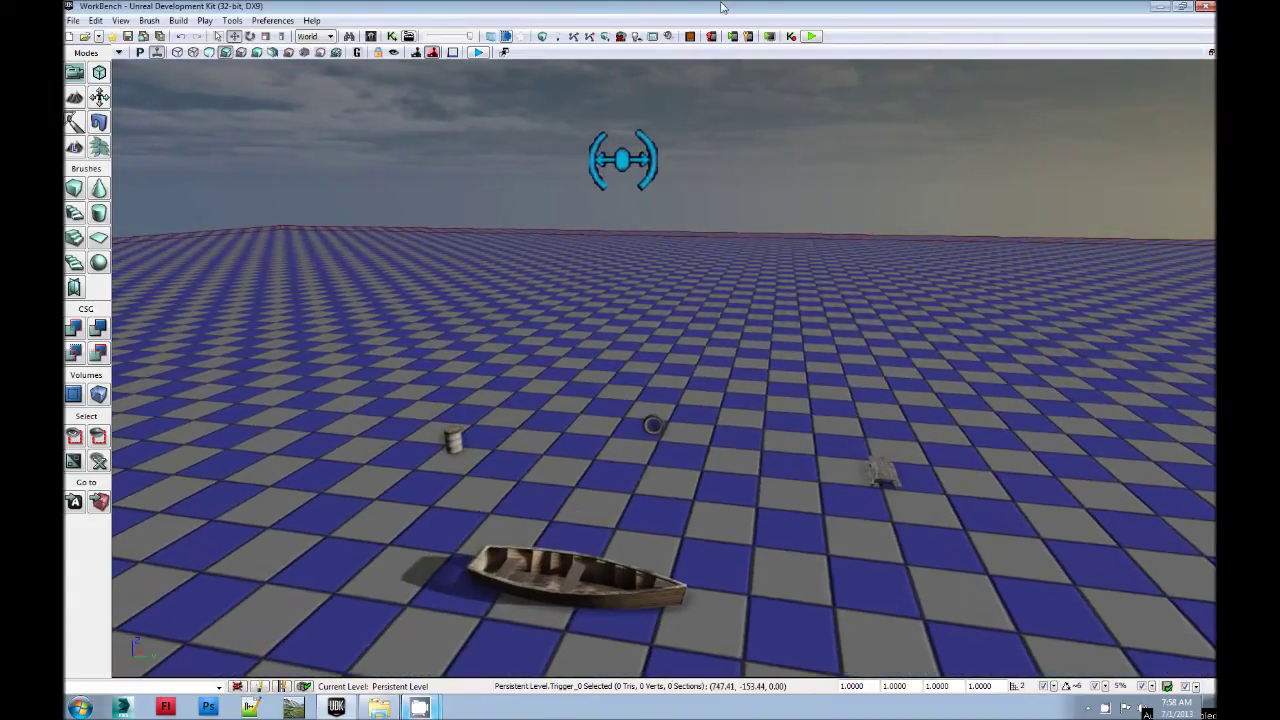
{"action": "left_click", "coordinate": [660, 423]}
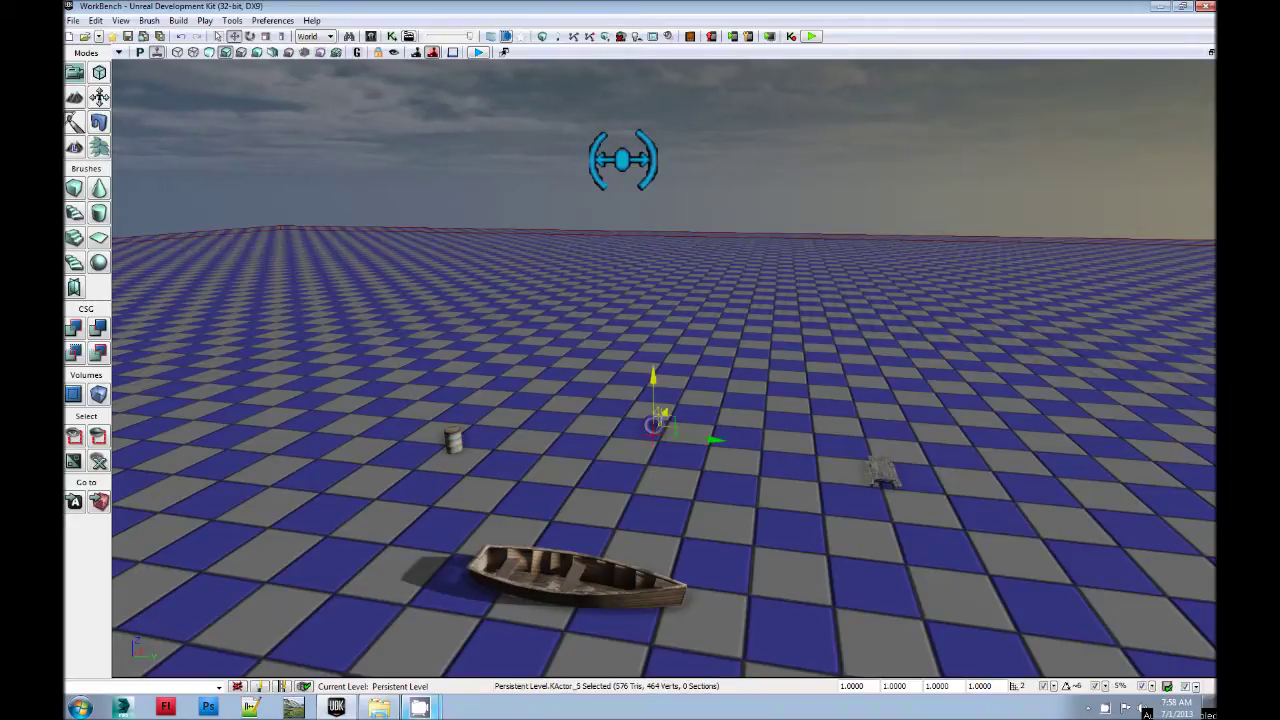
{"action": "left_click_drag", "start_coordinate": [664, 424], "coordinate": [765, 476]}
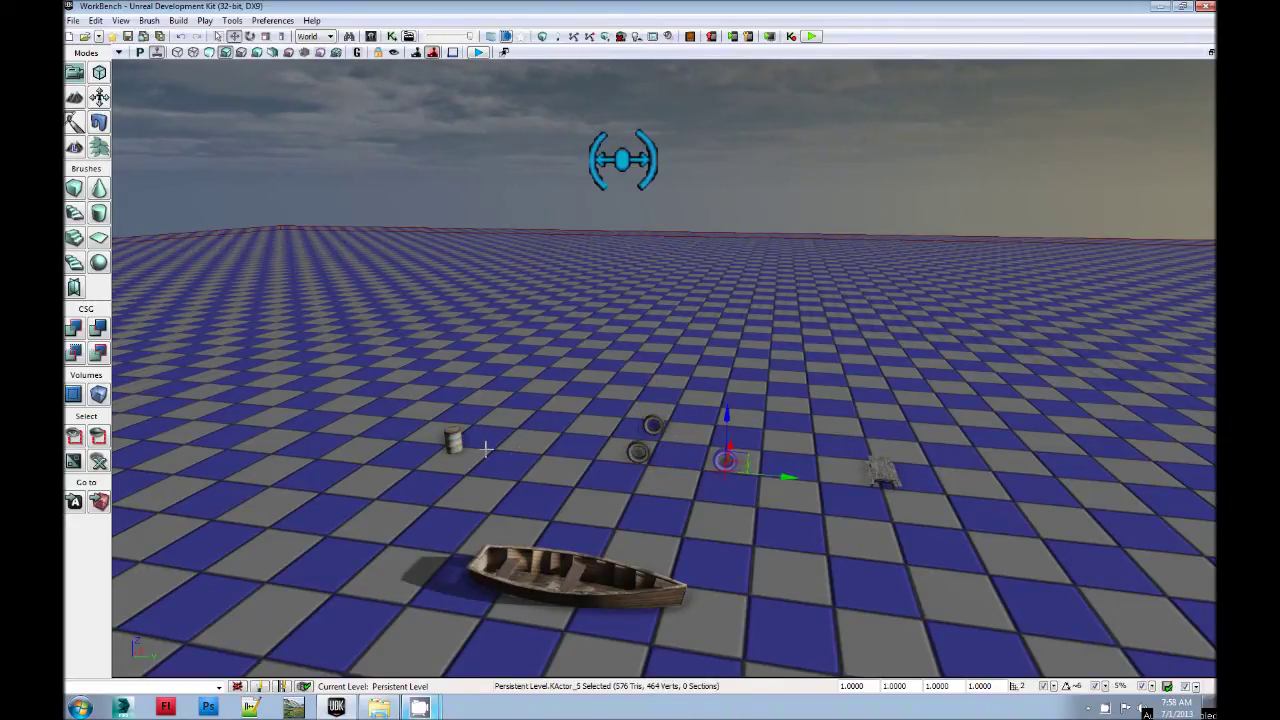
{"action": "left_click", "coordinate": [449, 441]}
{"action": "left_click_drag", "start_coordinate": [507, 456], "coordinate": [618, 468], "text": "alt"}
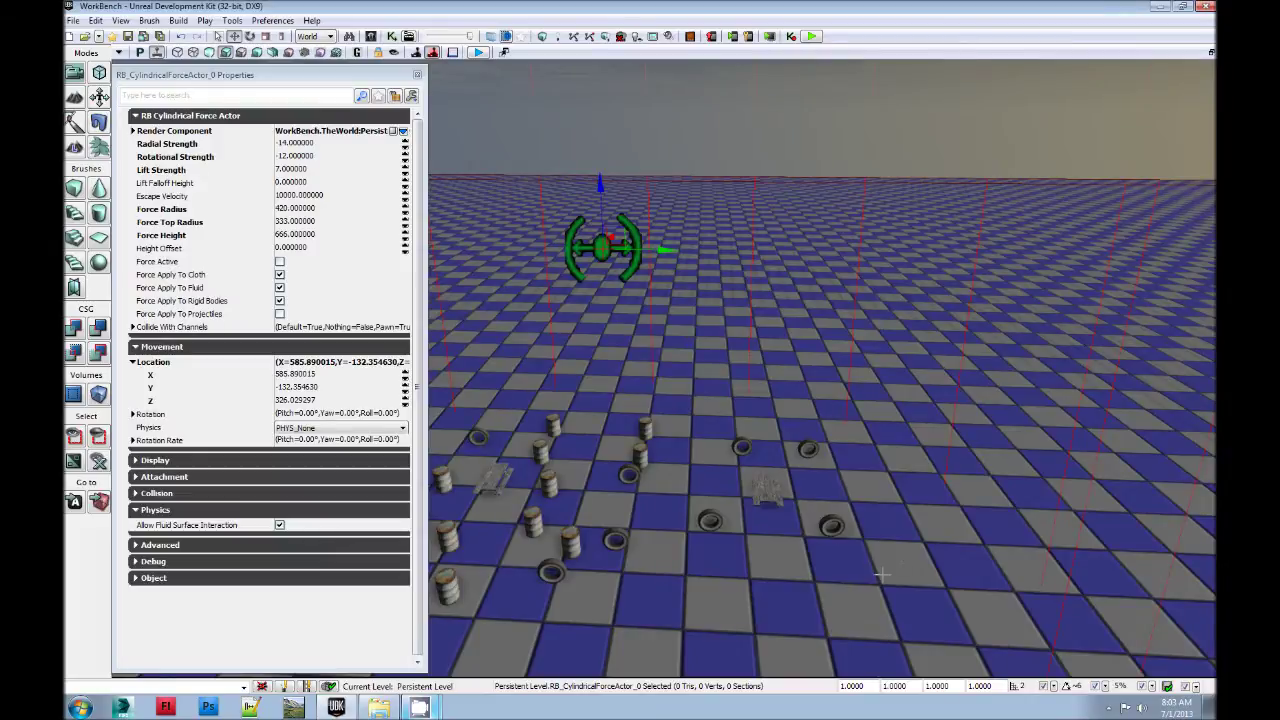
Review the force actor's properties, close them and inspect the barrels, tires and tables scattered beneath it
{"action": "right_click_drag", "start_coordinate": [882, 574], "coordinate": [824, 586]}
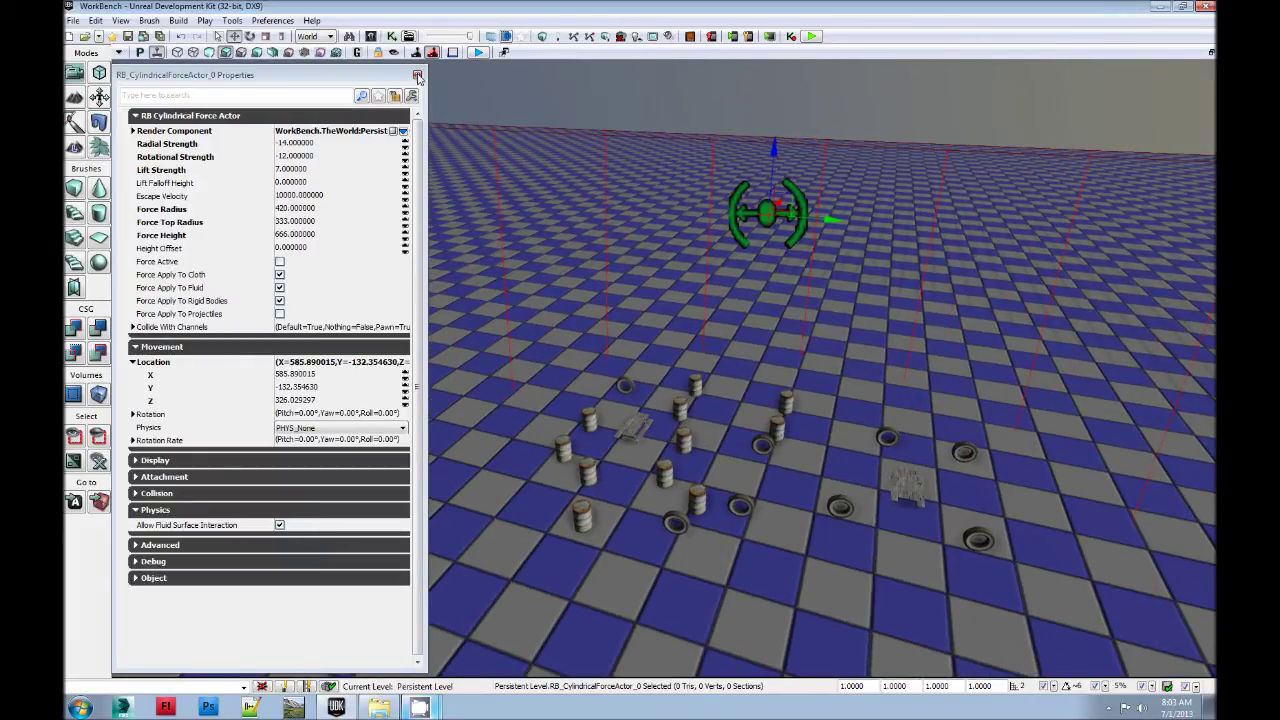
{"action": "left_click", "coordinate": [418, 76]}
{"action": "right_click_drag", "start_coordinate": [792, 466], "coordinate": [733, 471]}
{"action": "right_click_drag", "start_coordinate": [896, 476], "coordinate": [825, 476]}
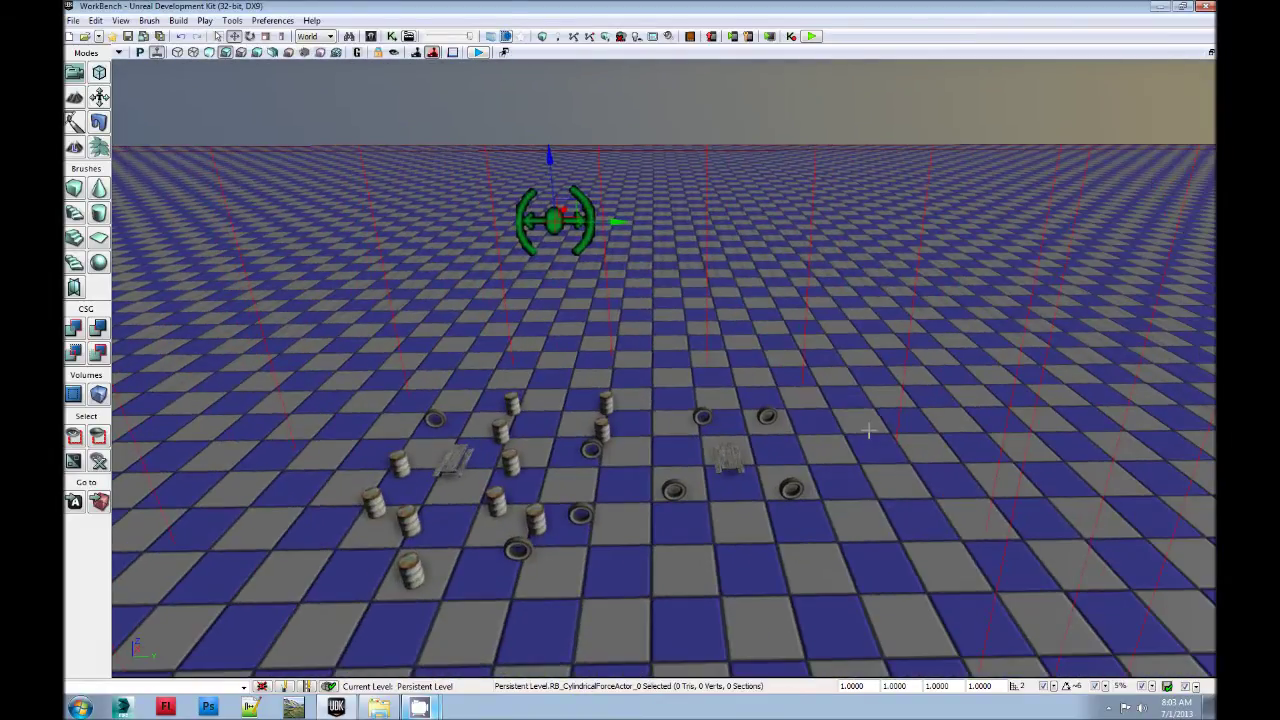
{"action": "left_click", "coordinate": [420, 706]}
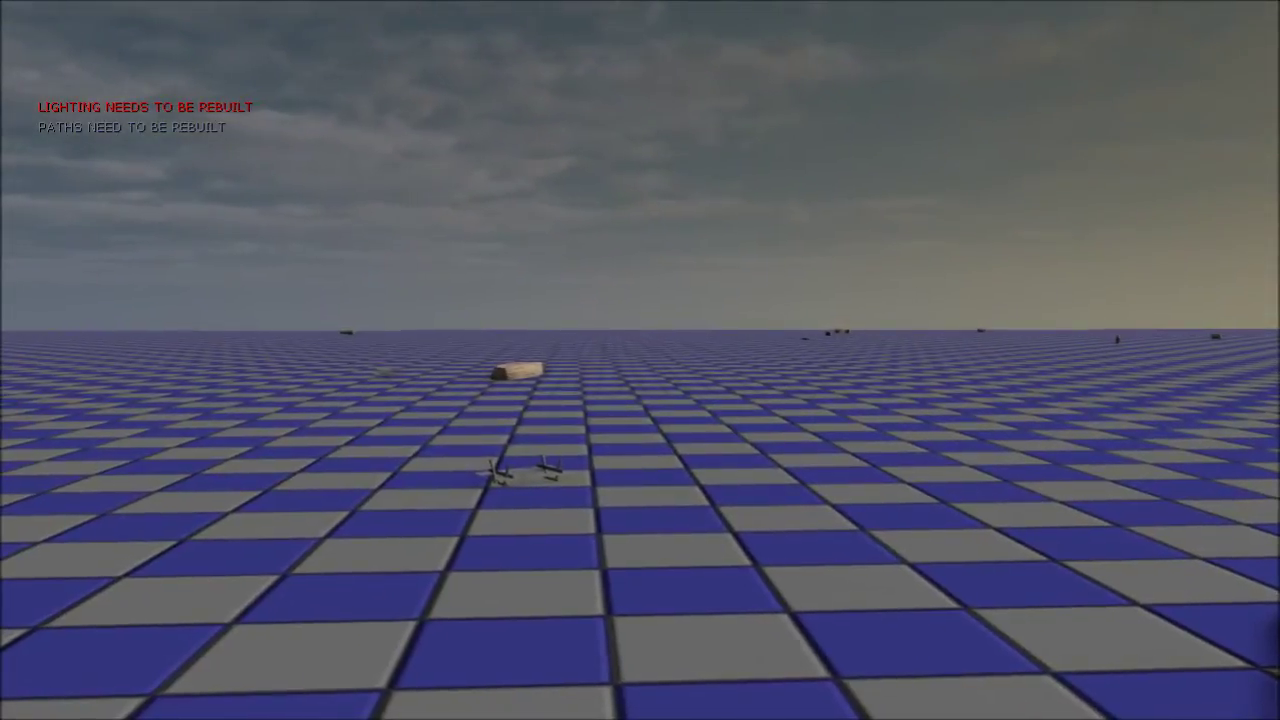
End the movie capture of this play test with the console command stopmoviecapture
{"action": "key", "text": "grave"}
{"action": "type", "text": "stopmoviecapture"}
{"action": "key", "text": "Return"}
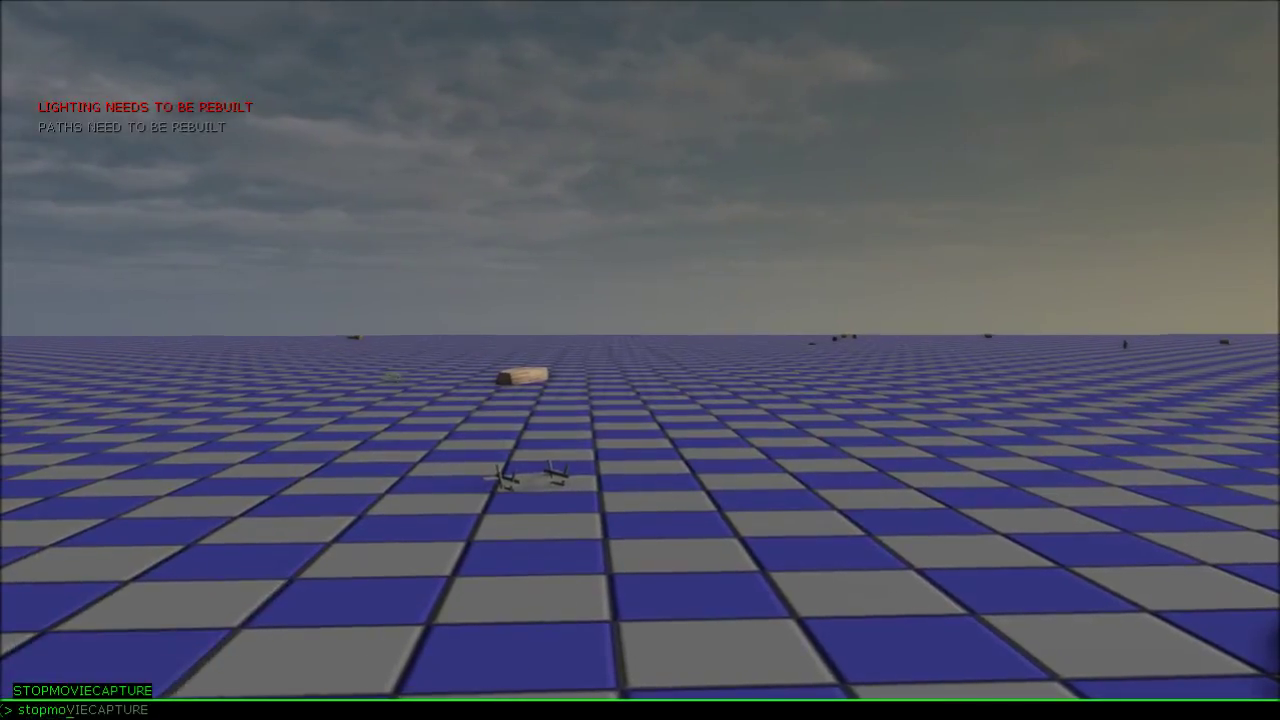
{"action": "key", "text": "Escape"}
Review the force actor's strength settings, close its properties and walk forward in a play test to observe the props
{"action": "right_click_drag", "start_coordinate": [797, 580], "coordinate": [833, 574]}
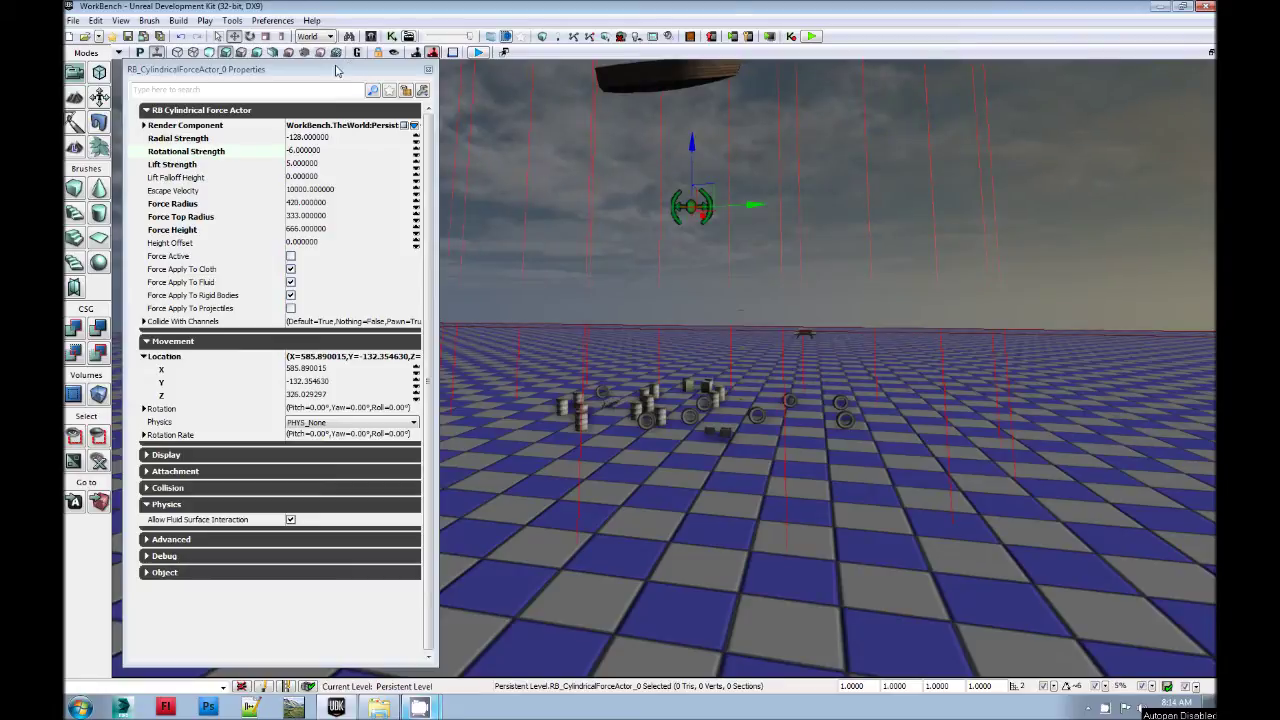
{"action": "left_click_drag", "start_coordinate": [336, 70], "coordinate": [368, 71]}
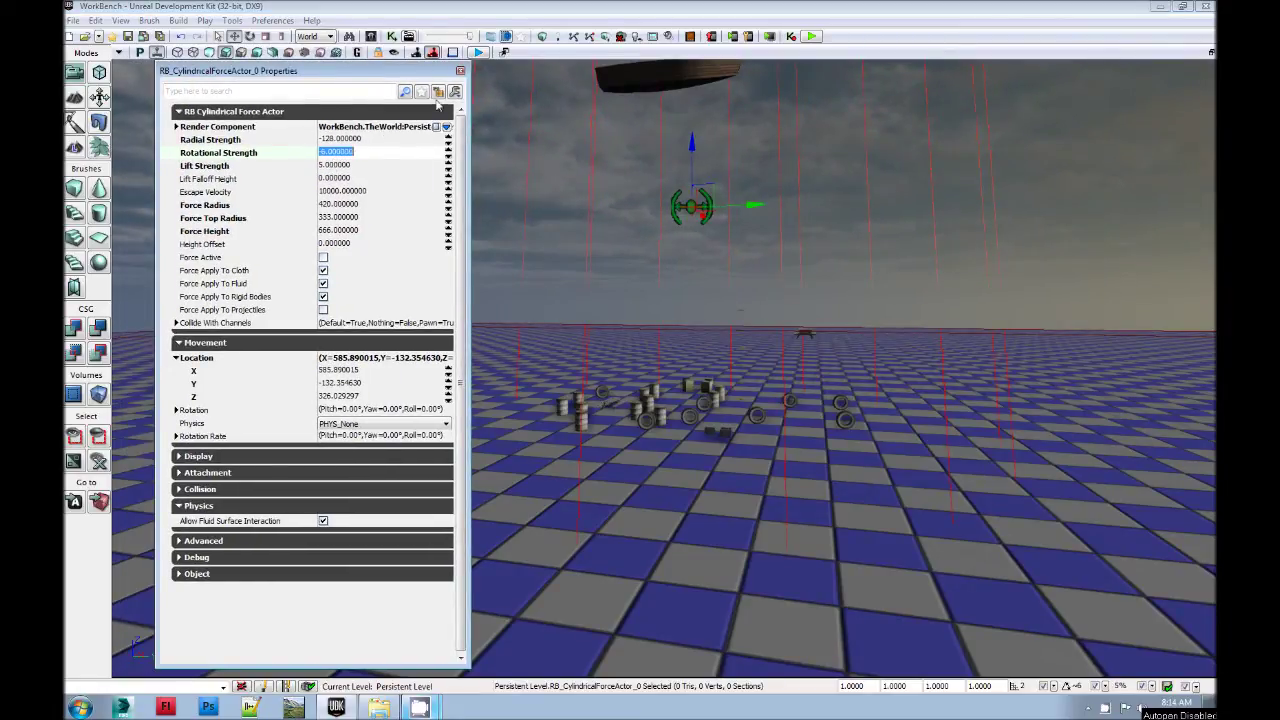
{"action": "left_click", "coordinate": [460, 71]}
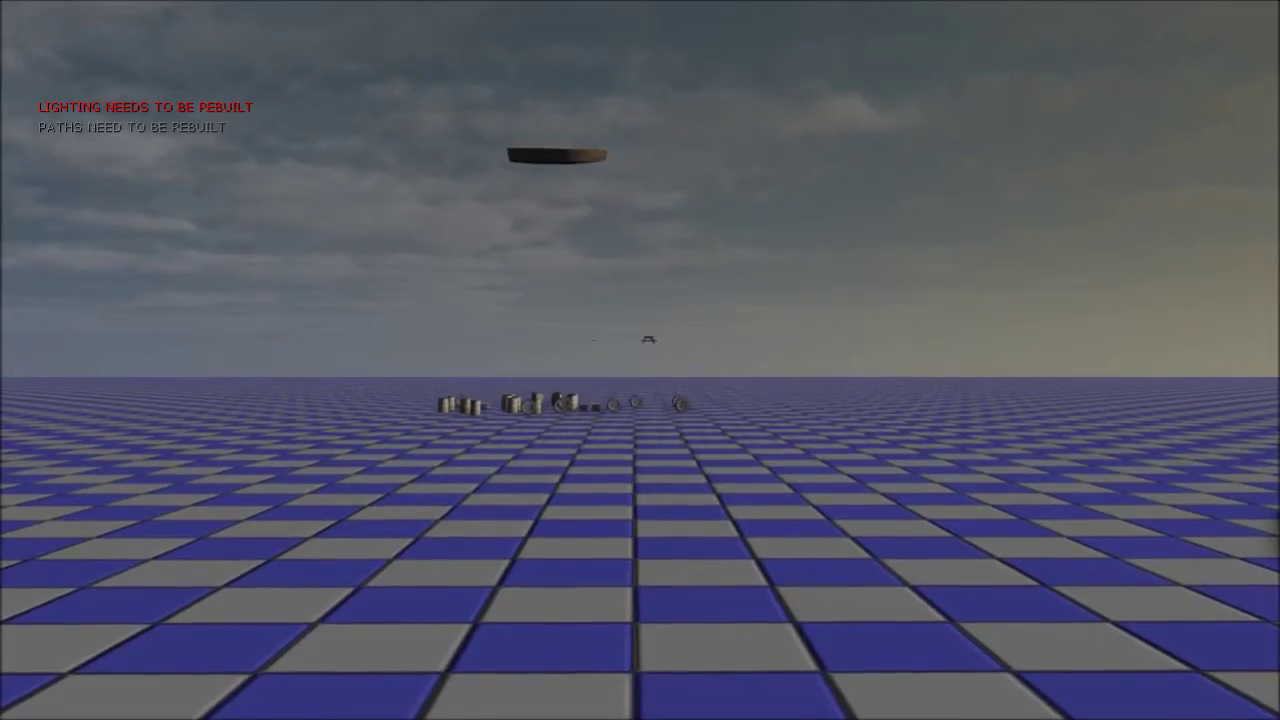
{"action": "key", "text": "w"}
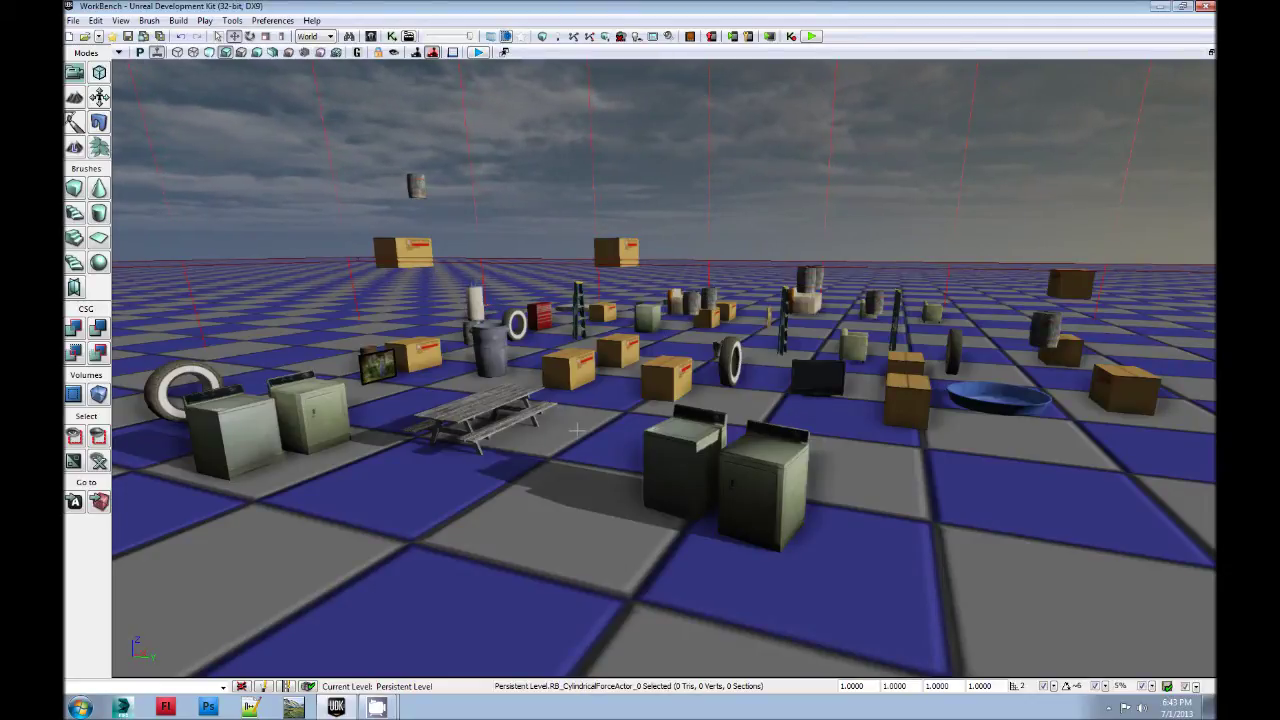
Open the force actor's properties to examine its strength, radius and height settings, and close them
{"action": "key", "text": "F4"}
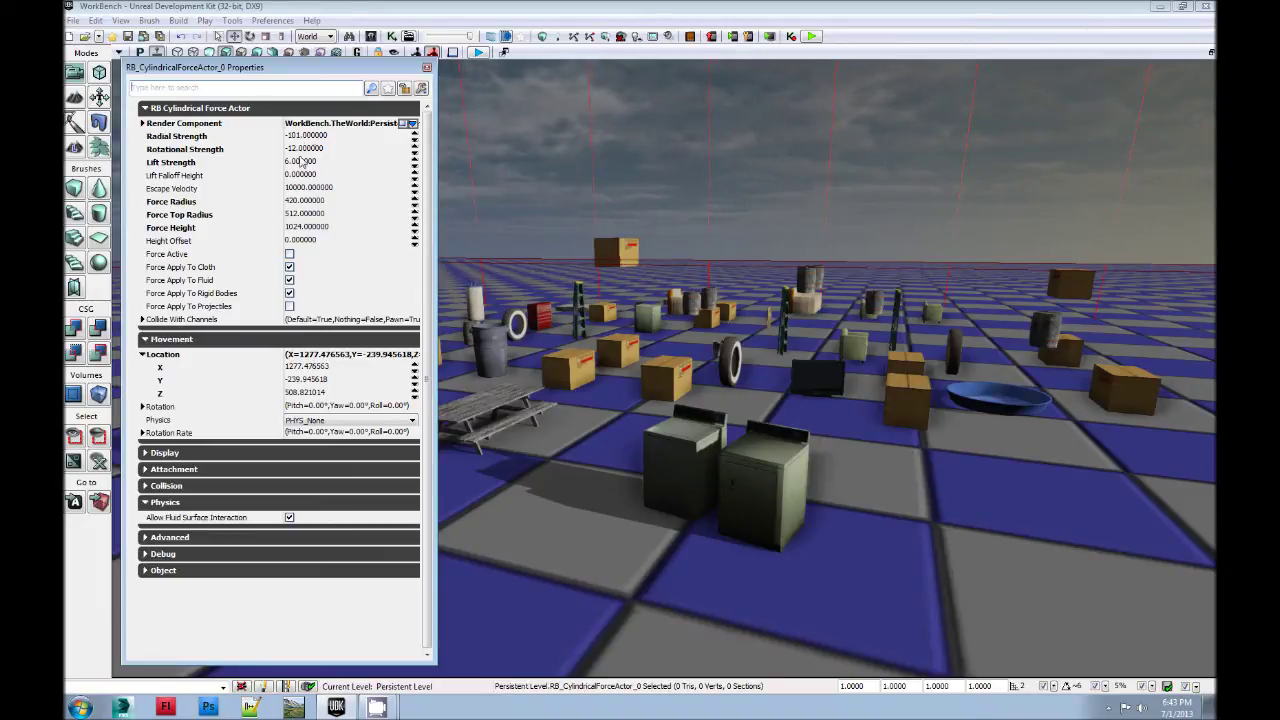
{"action": "left_click", "coordinate": [426, 69]}
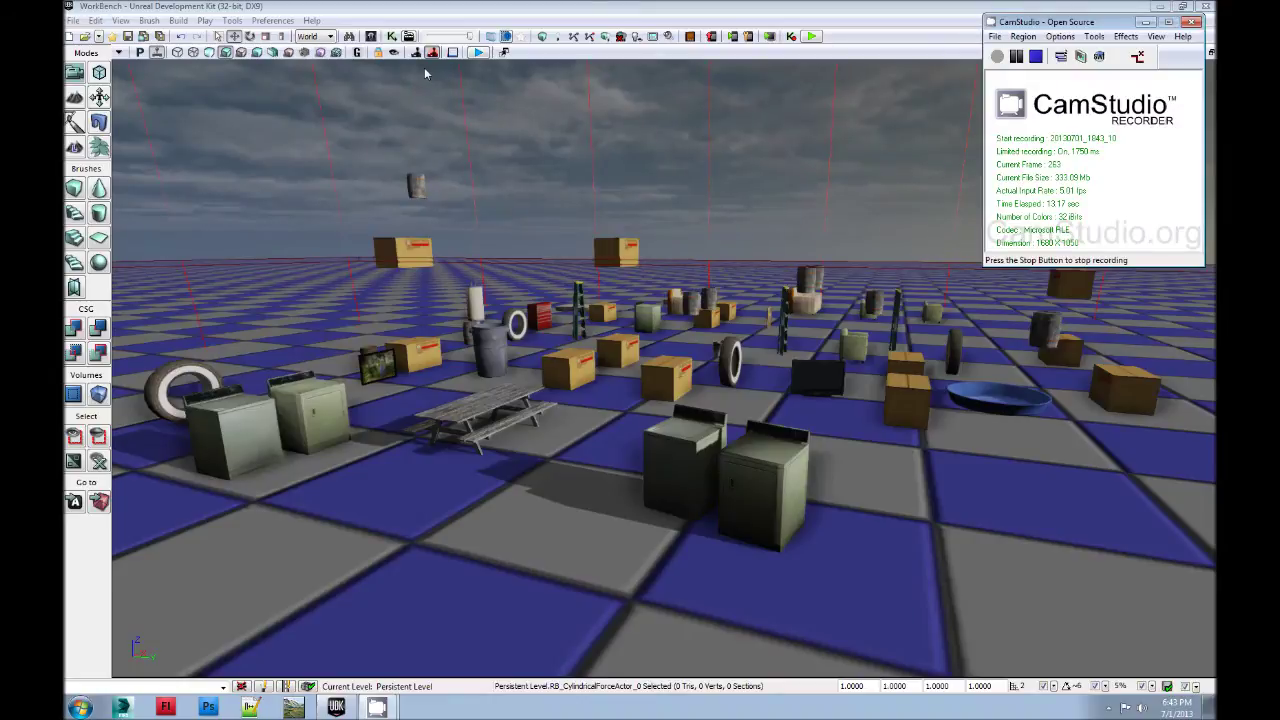
{"action": "left_click", "coordinate": [1037, 57]}
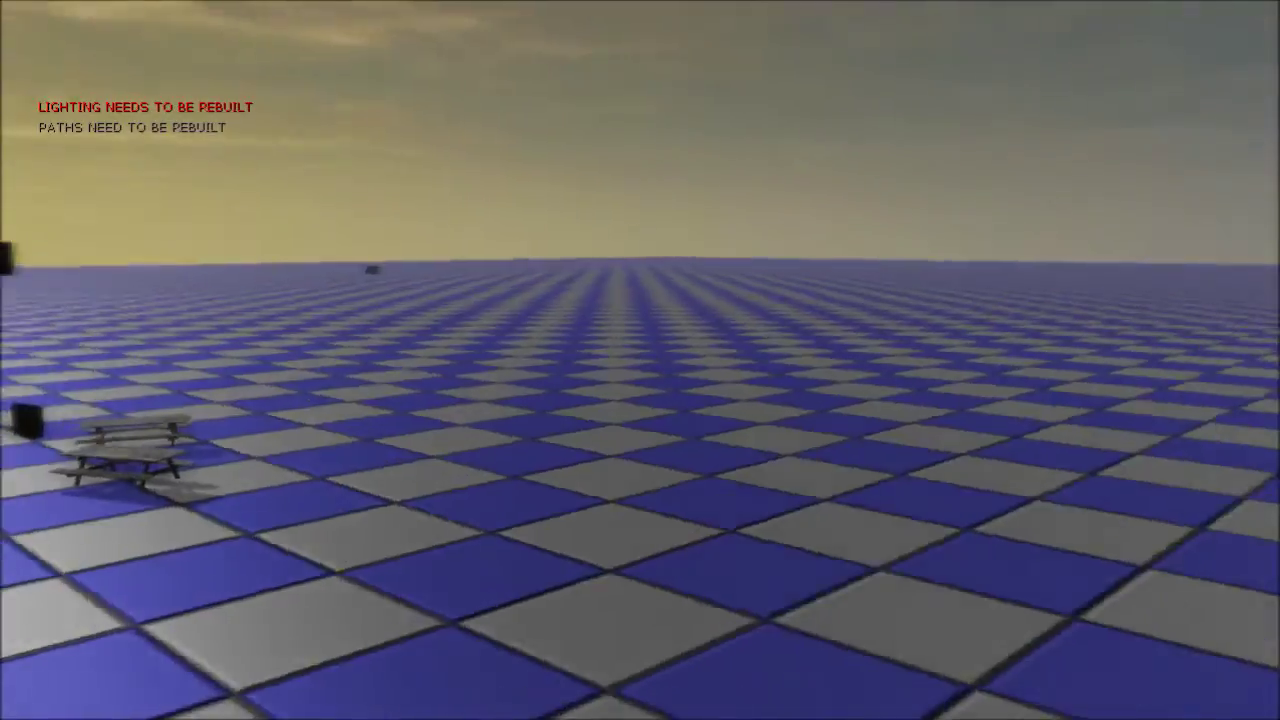
Stop the movie captures of two successive play tests using the console command stopmoviecapture
{"action": "key", "text": "Tab"}
{"action": "type", "text": "s"}
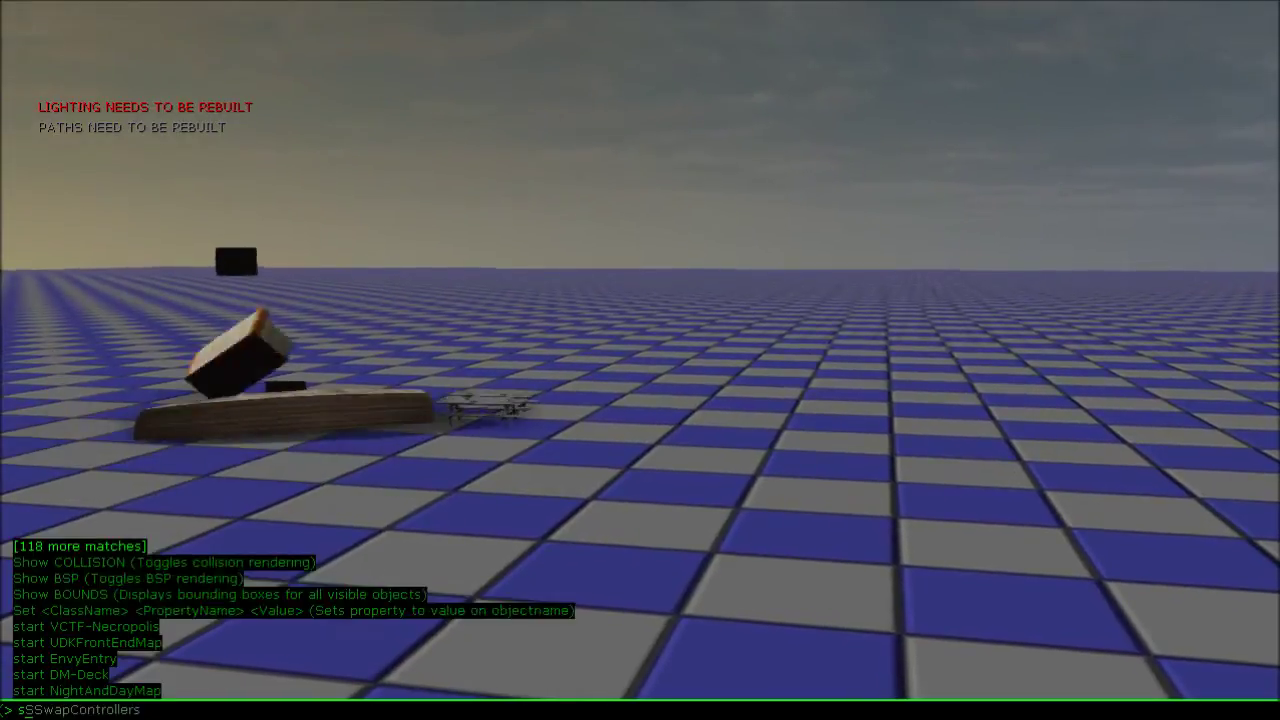
{"action": "type", "text": "topmoviecapt"}
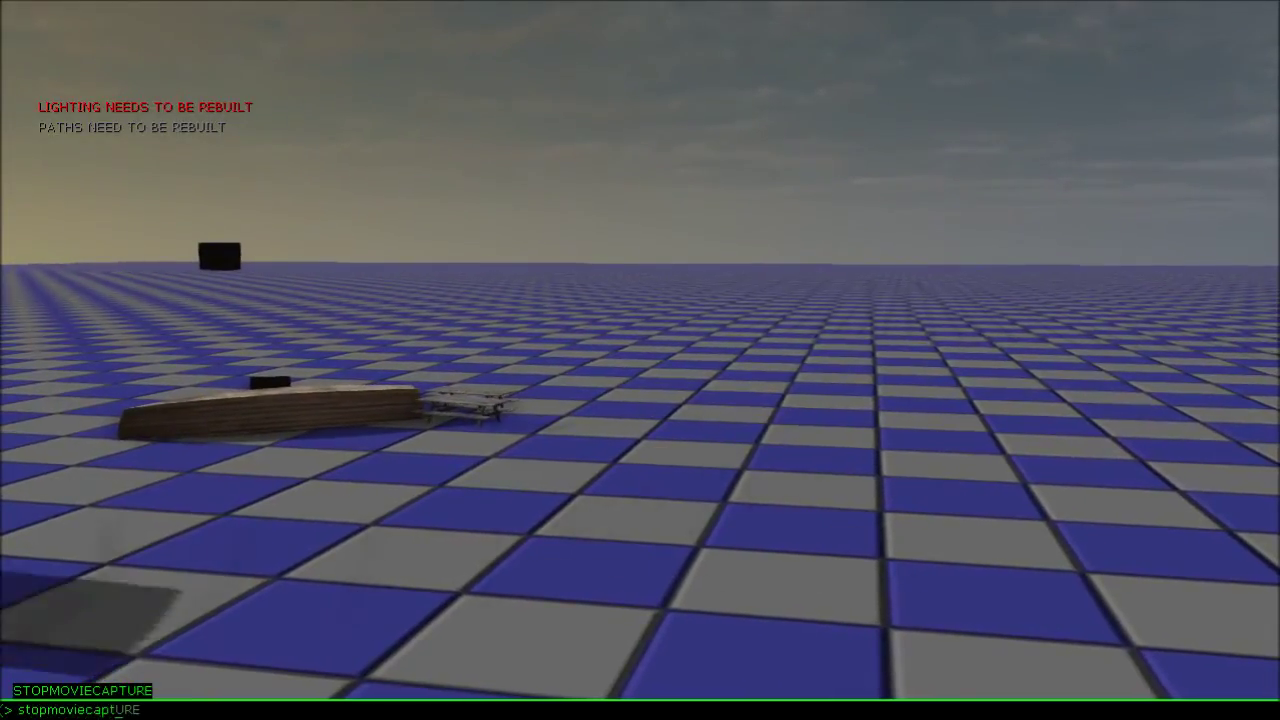
{"action": "type", "text": "ure"}
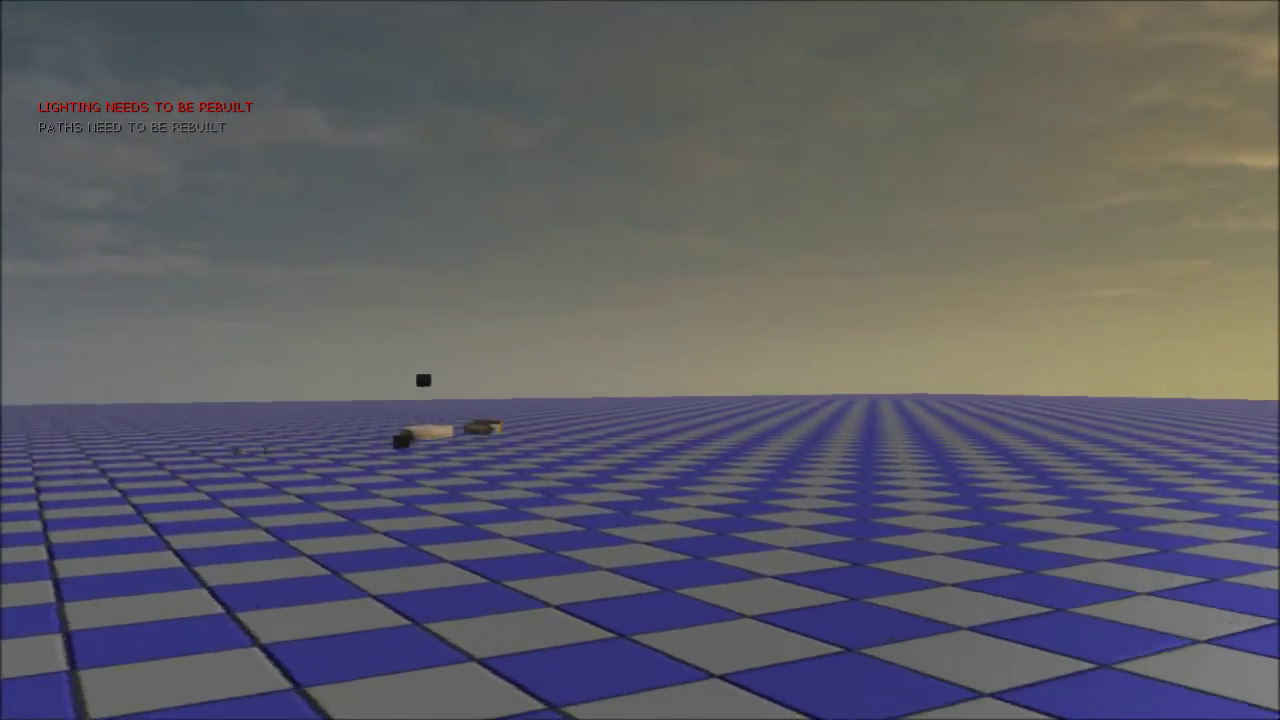
{"action": "key", "text": "Tab"}
{"action": "type", "text": "stop"}
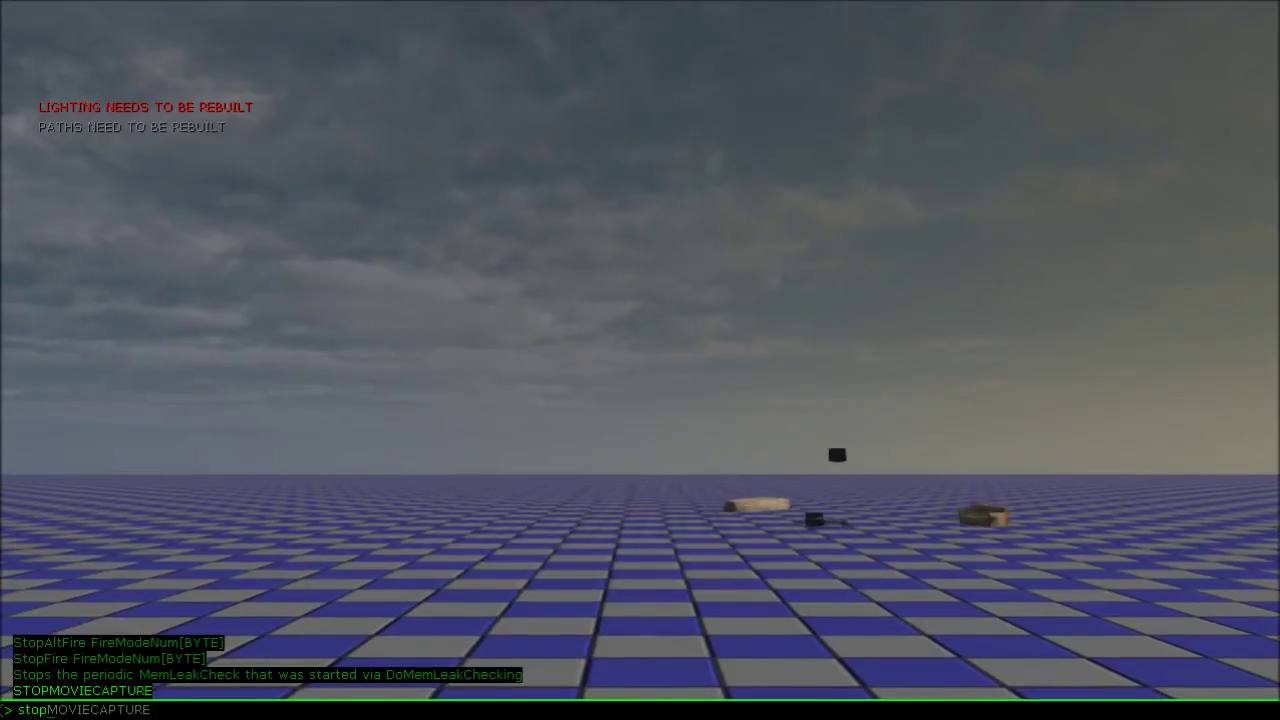
{"action": "key", "text": "Tab"}
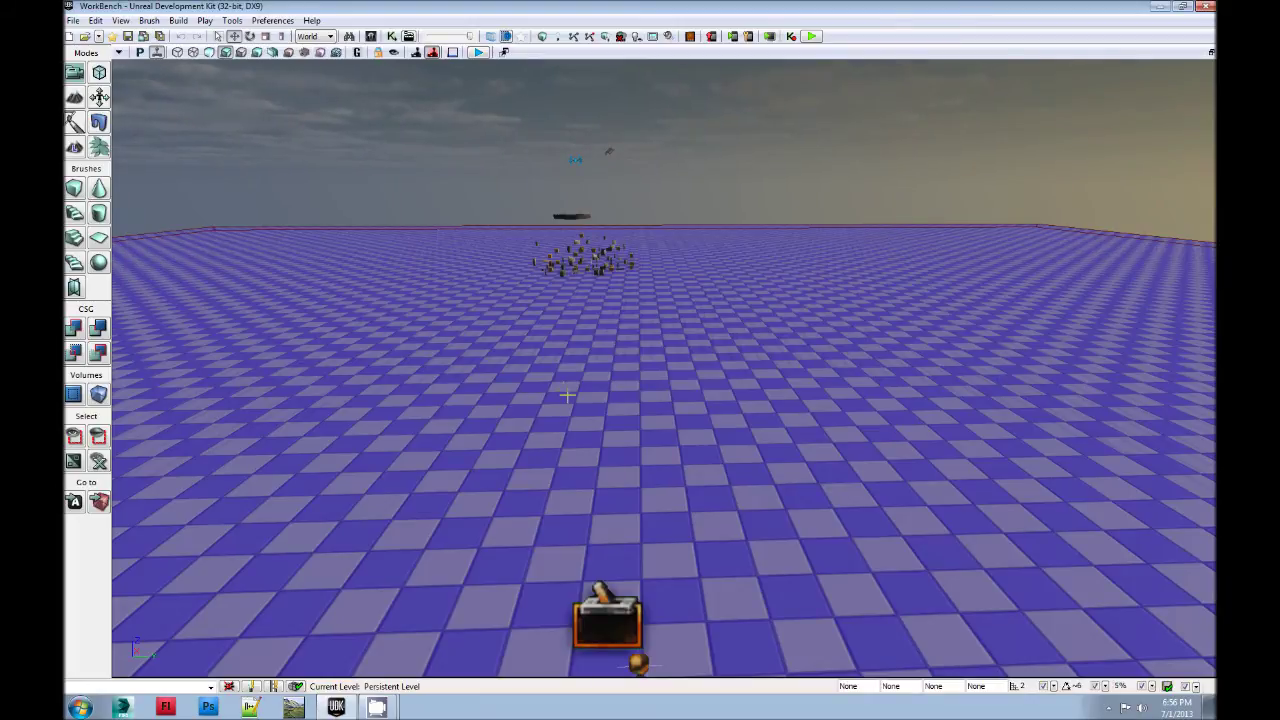
{"action": "mouse_move", "coordinate": [692, 396]}
{"action": "right_mouse_down"}
{"action": "mouse_move", "coordinate": [646, 405]}
{"action": "mouse_move", "coordinate": [704, 394]}
{"action": "right_mouse_up"}
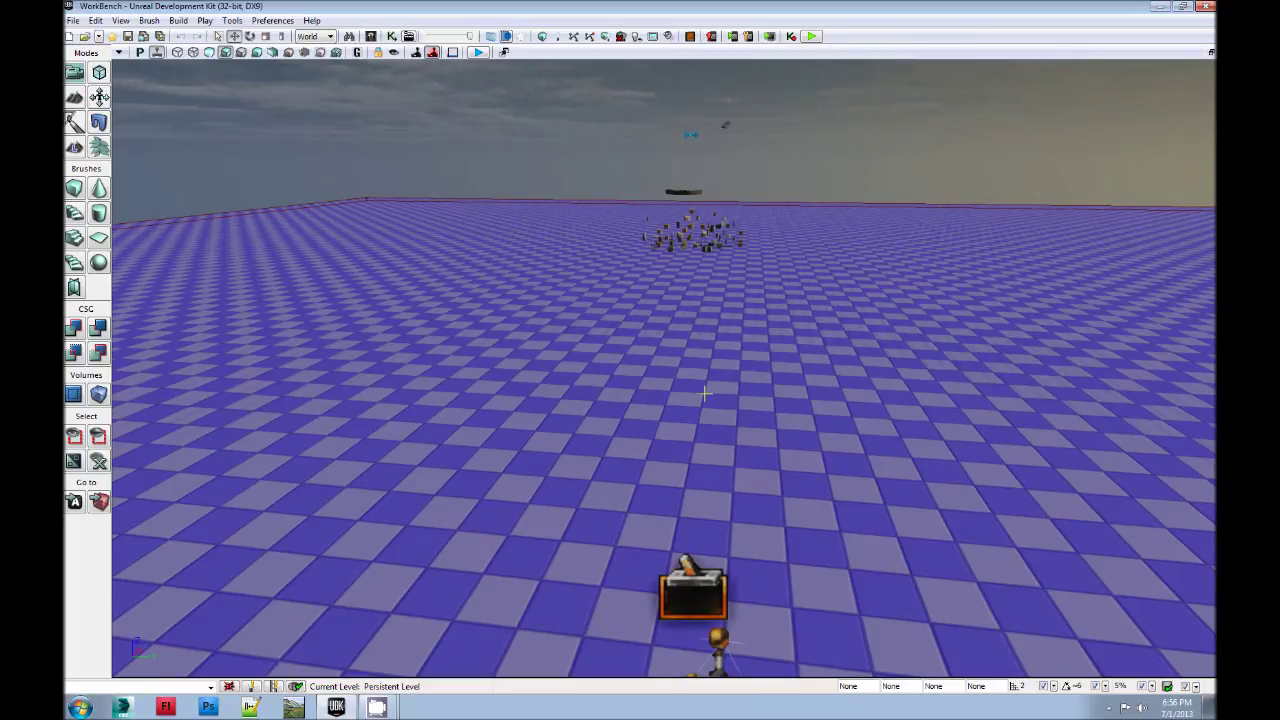
{"action": "left_click_drag", "start_coordinate": [718, 416], "coordinate": [930, 420]}
{"action": "left_click_drag", "start_coordinate": [731, 395], "coordinate": [666, 262]}
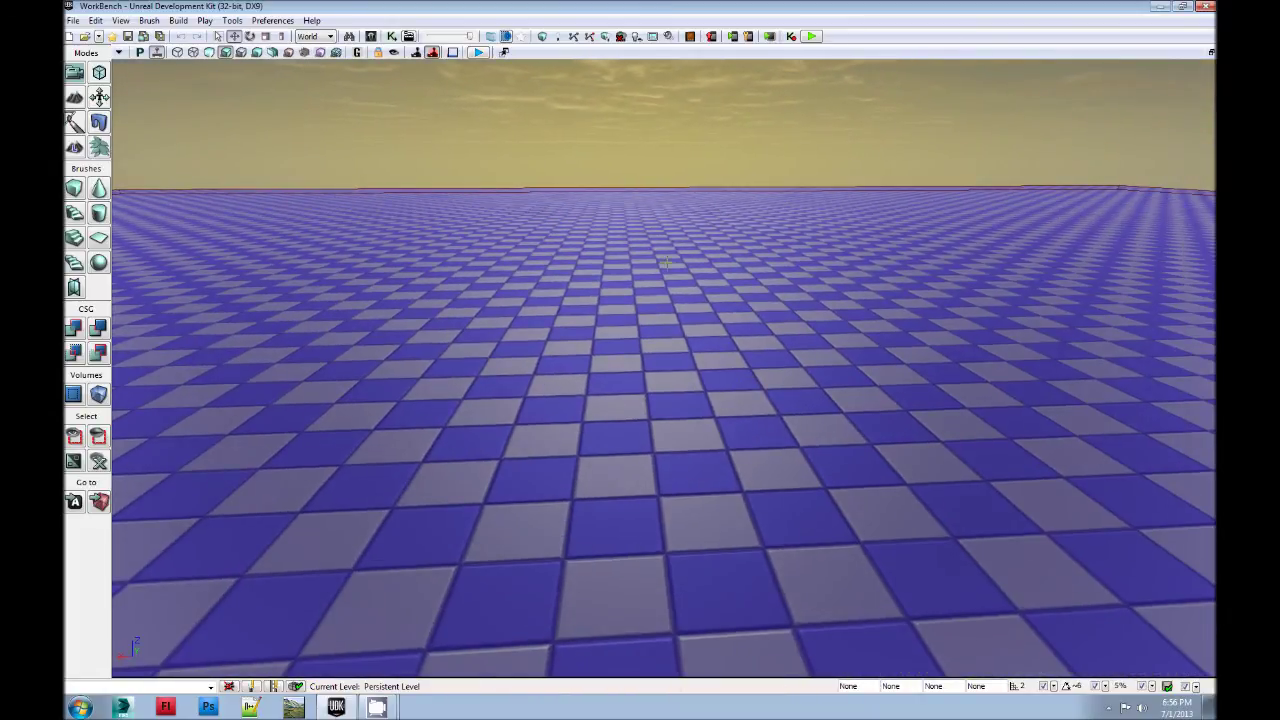